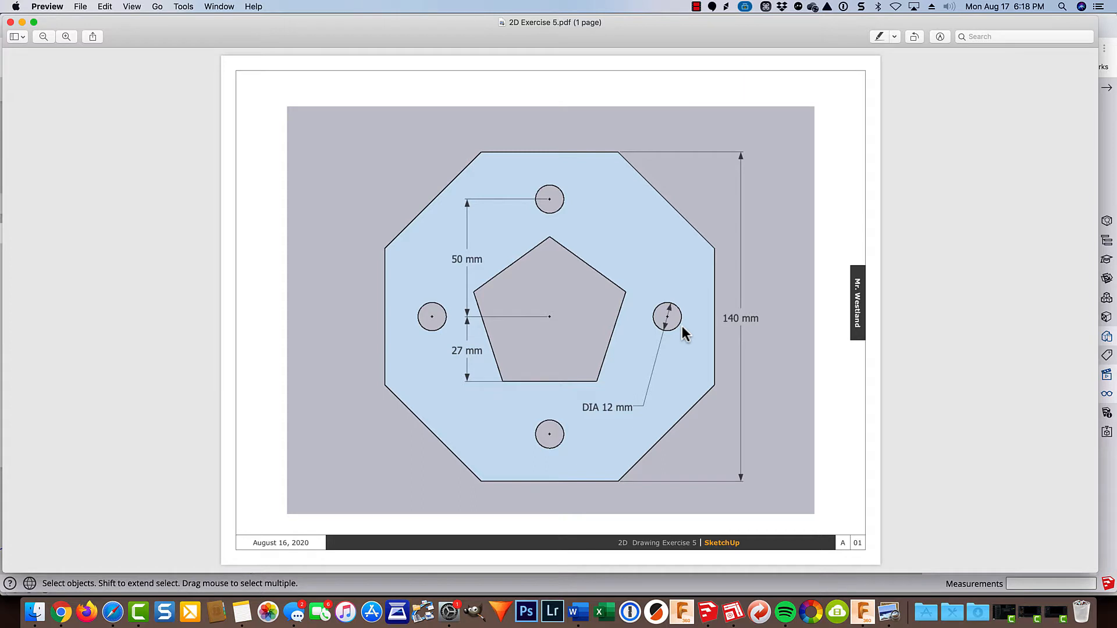
- Switch from the exercise PDF to SketchUp in Chrome and set the model's length format to millimetres
click(57, 615)
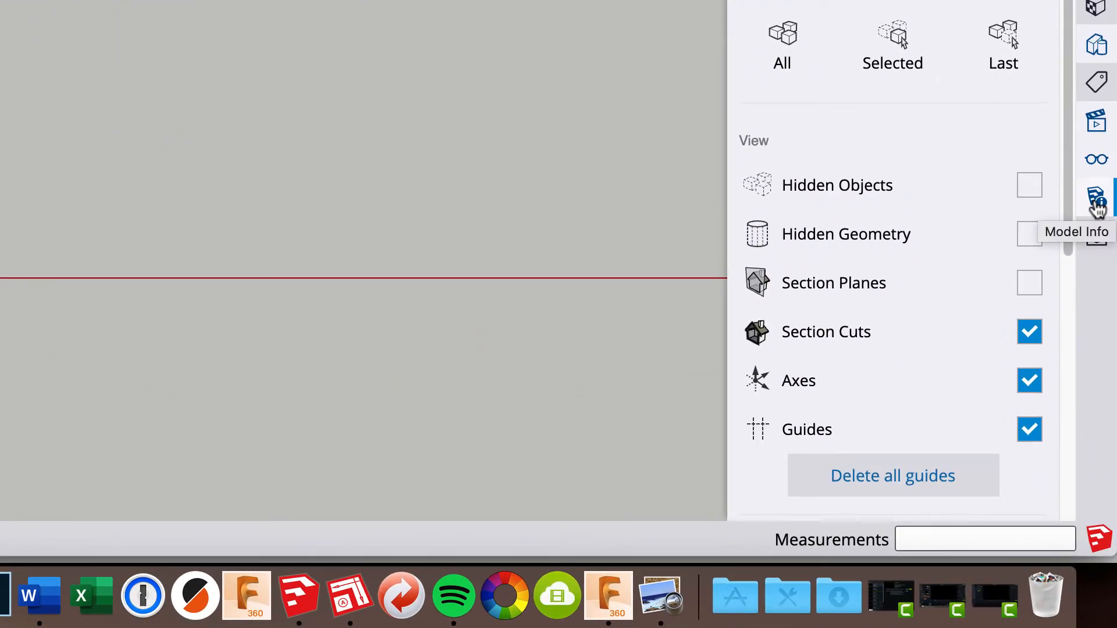
click(1097, 203)
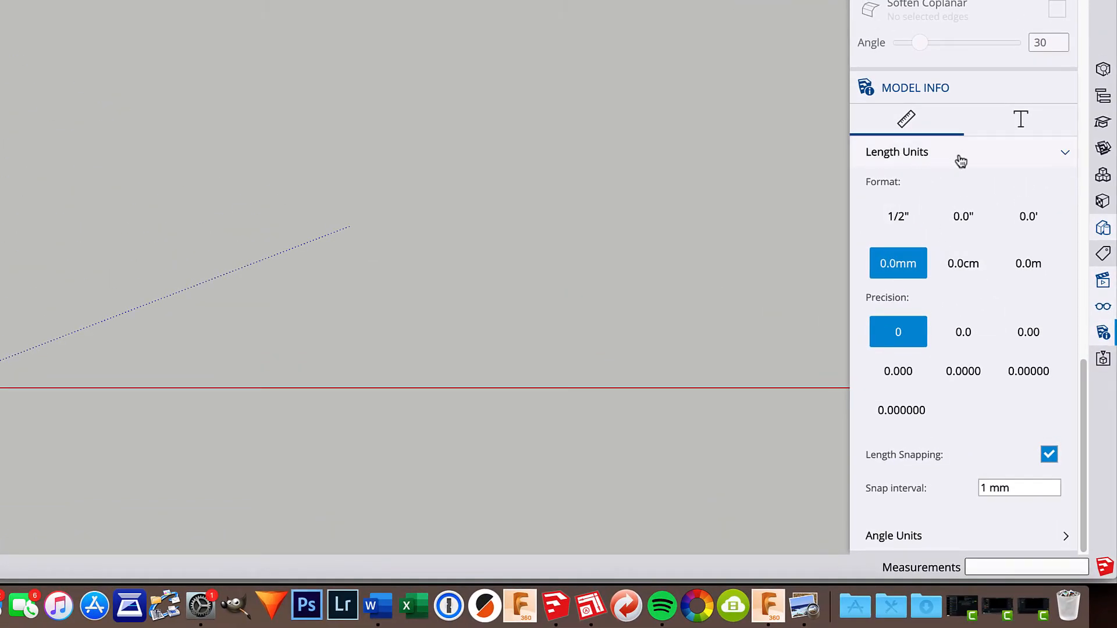
click(899, 222)
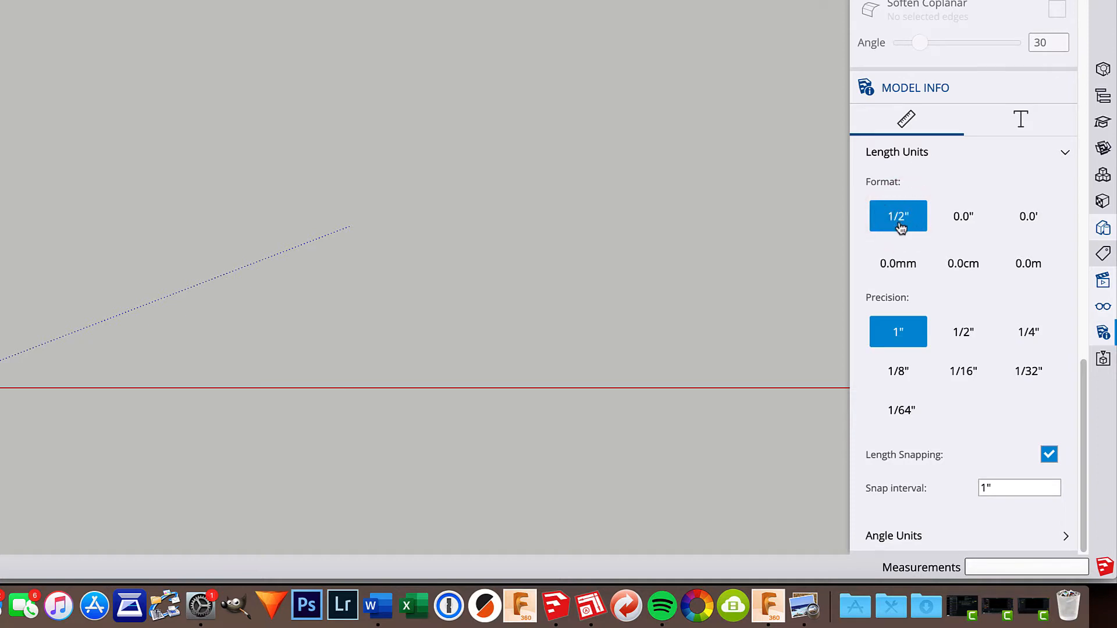
click(903, 269)
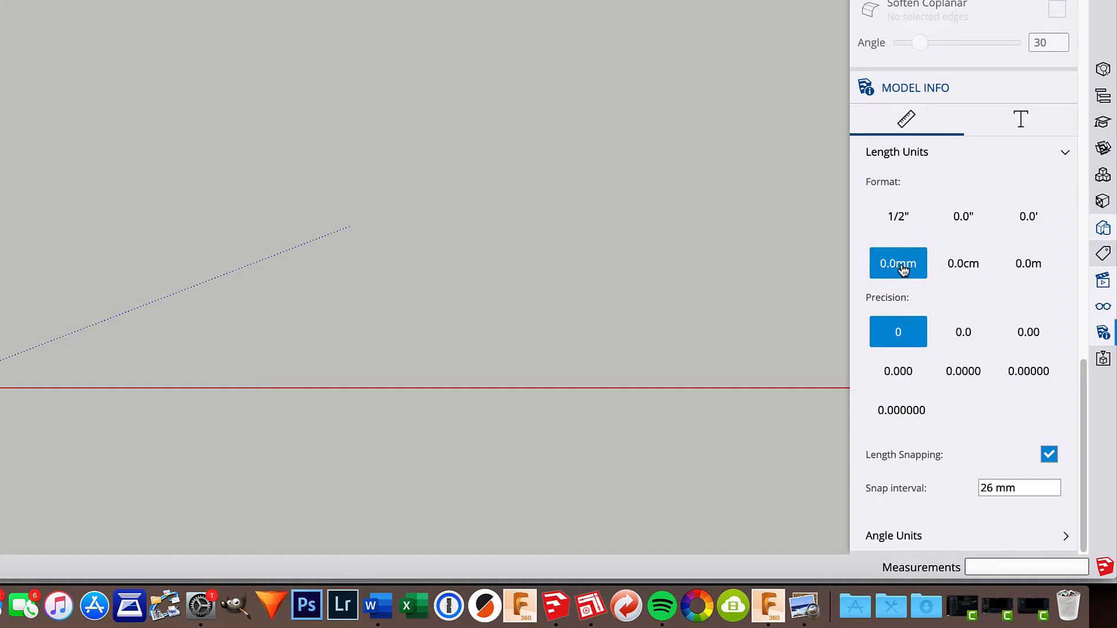
click(893, 219)
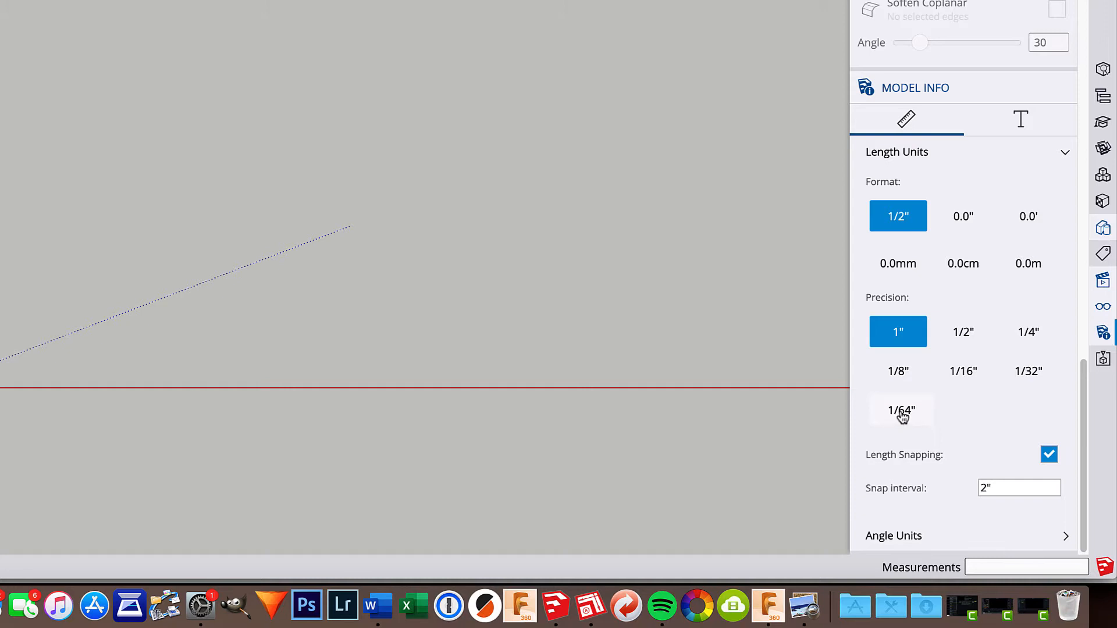
click(907, 264)
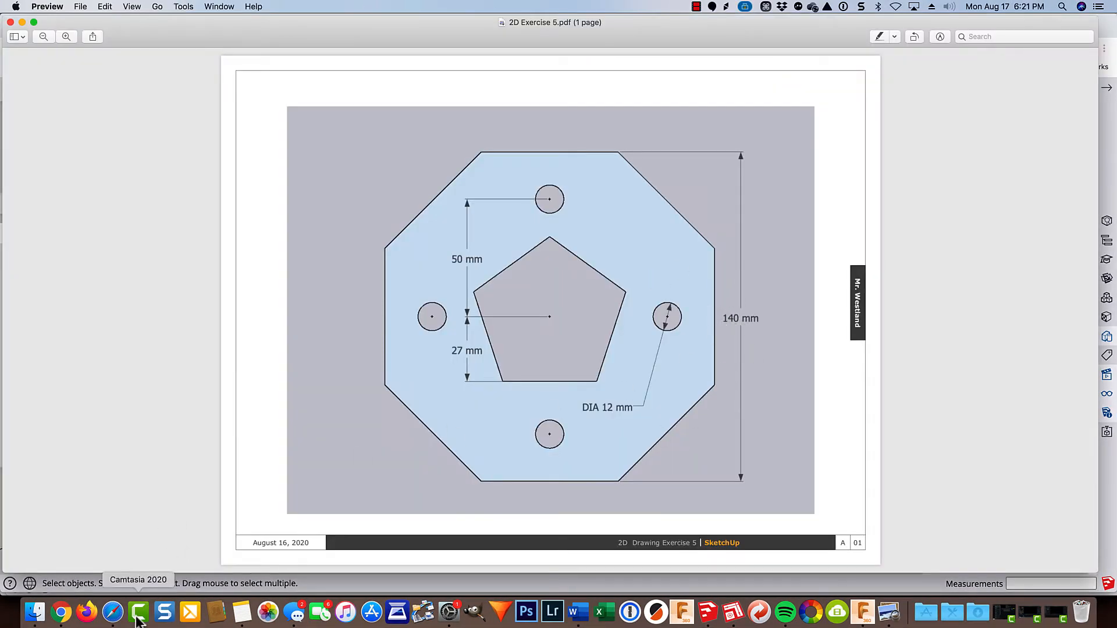
click(63, 612)
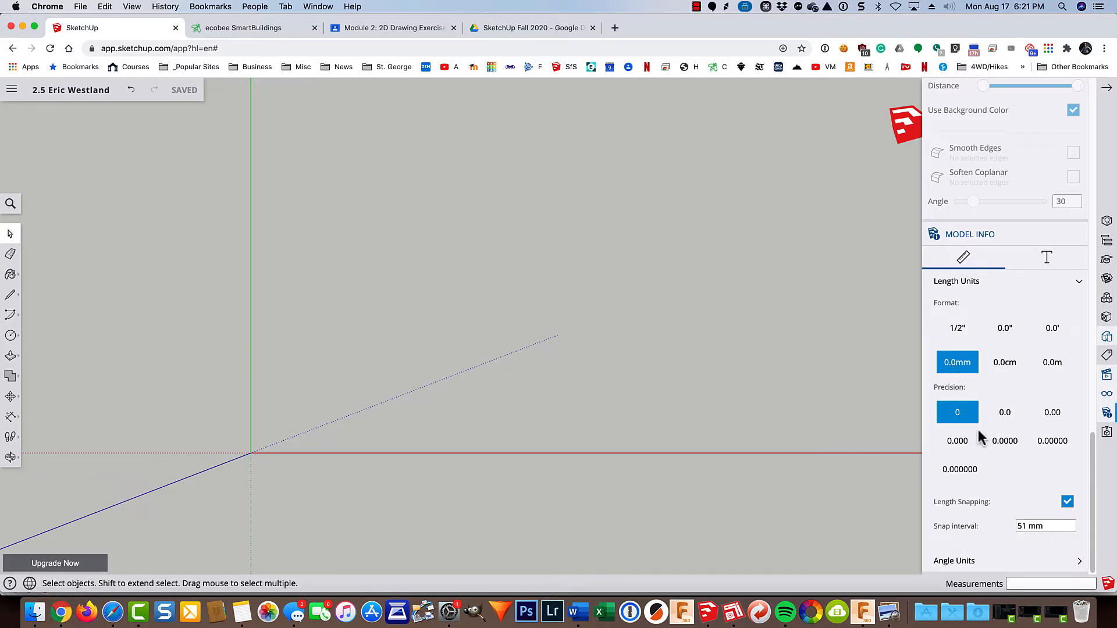
click(1004, 414)
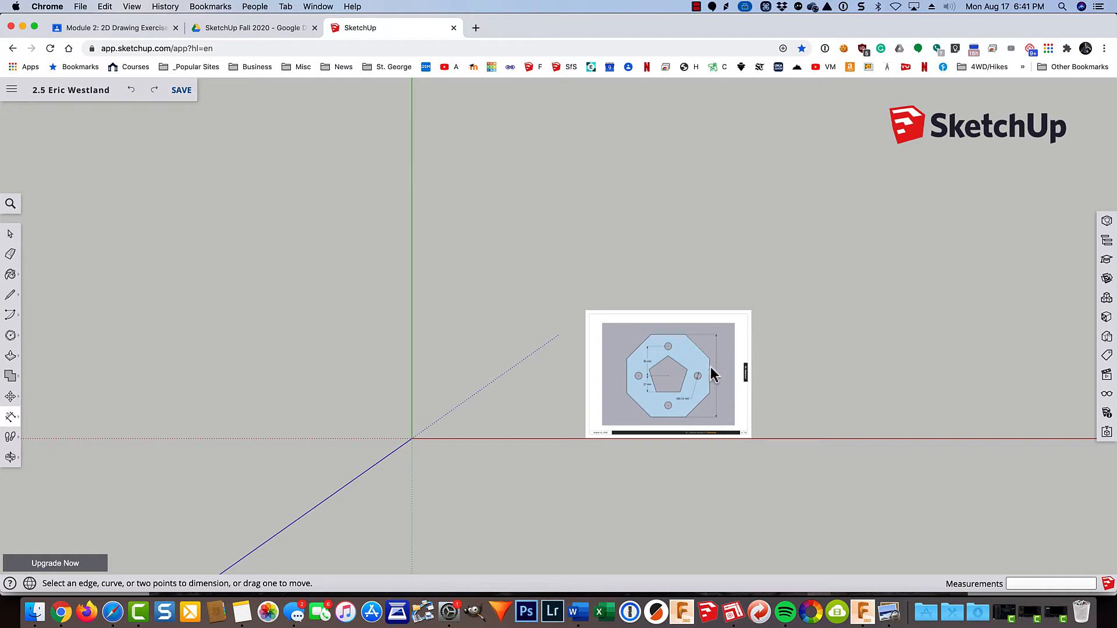
- Check the model's length format, precision and snap interval against the millimetre dimensions on the imported reference drawing
scroll(653, 396, up, 5)
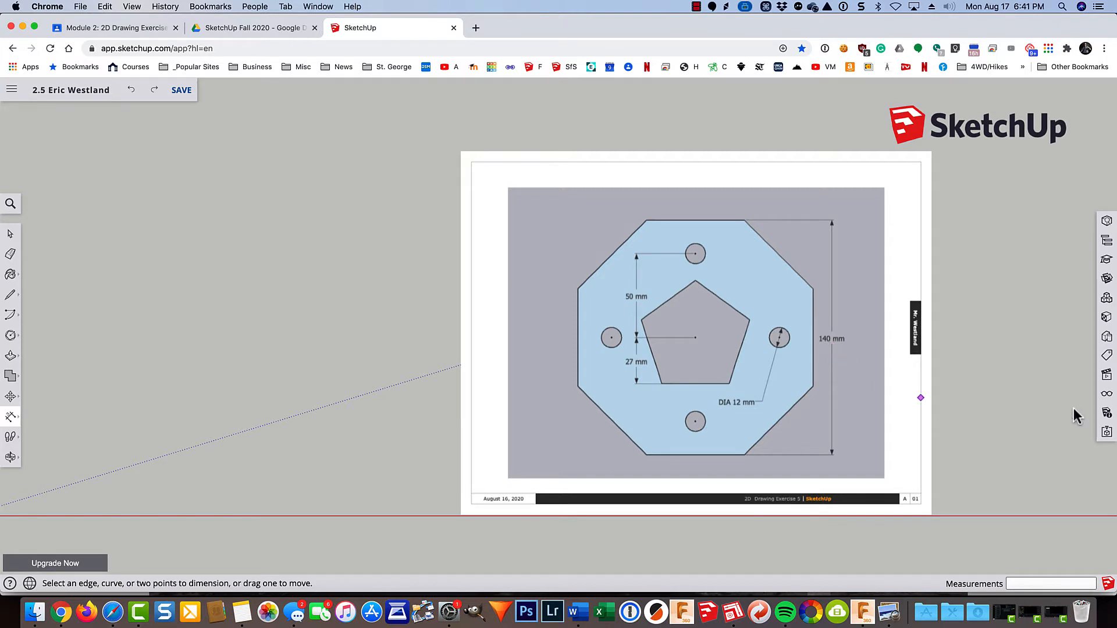
click(1105, 415)
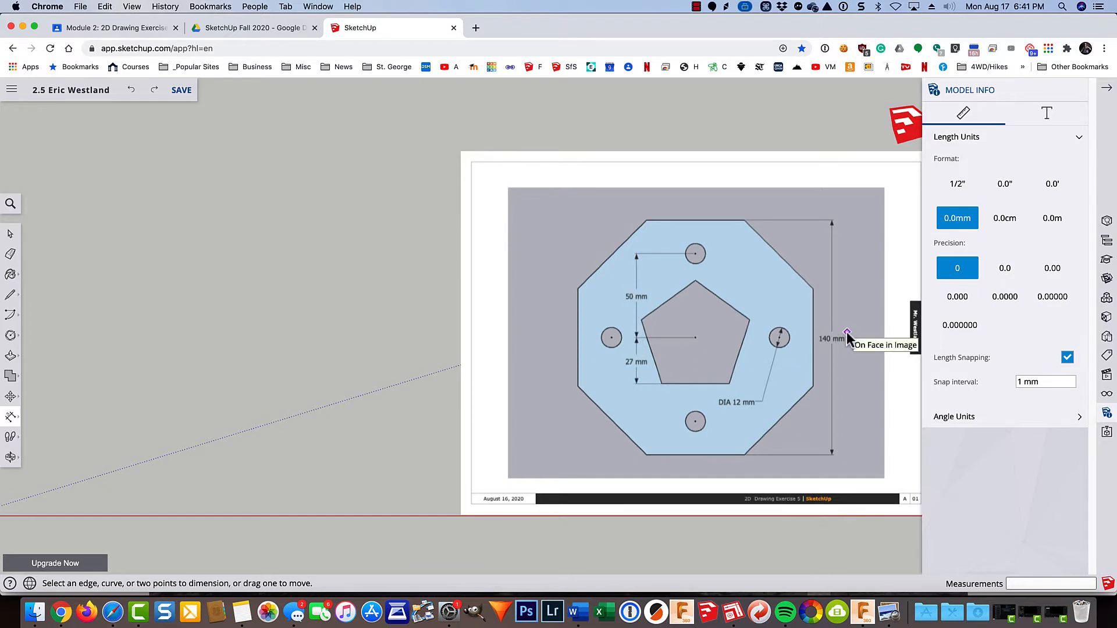
click(1108, 92)
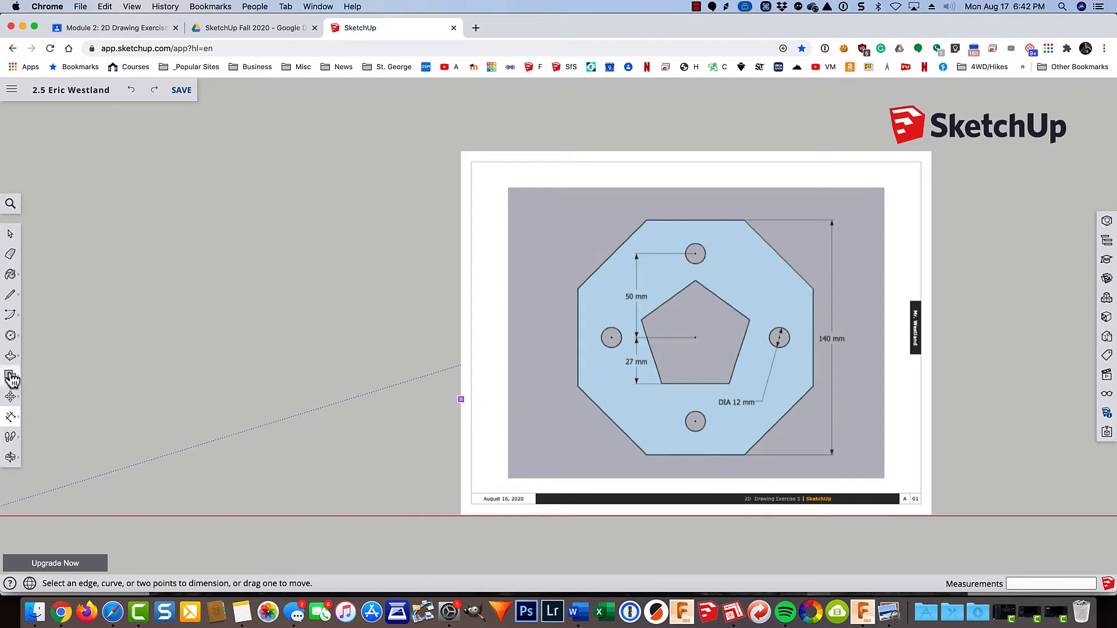
- Draw an 8-sided circumscribed polygon beside the reference drawing, aligned to the green axis, with a 70 mm radius
click(10, 336)
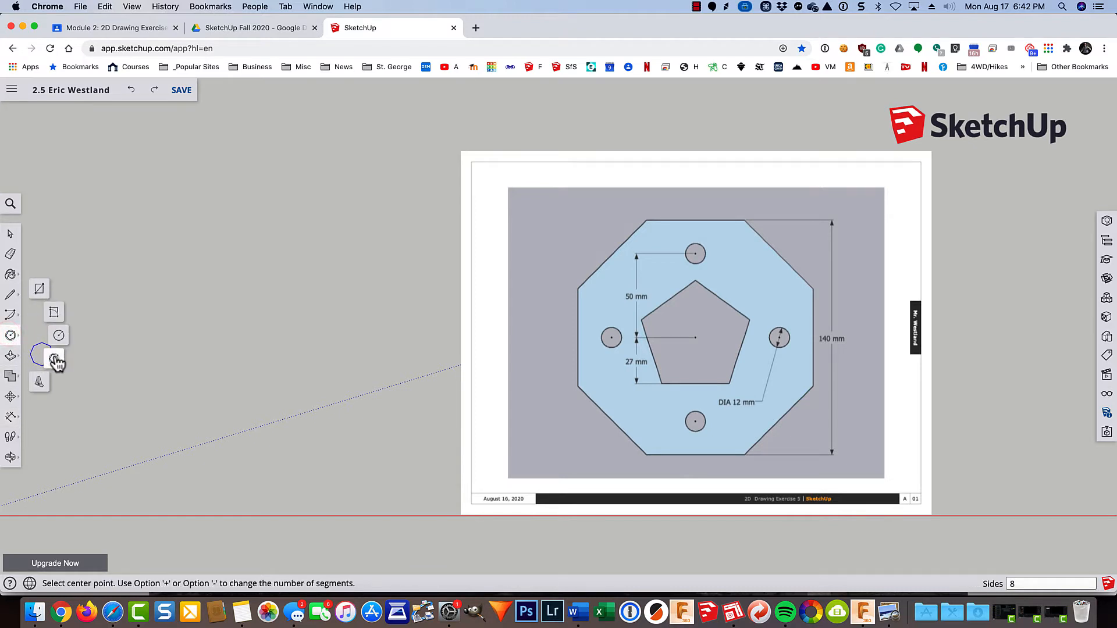
click(55, 360)
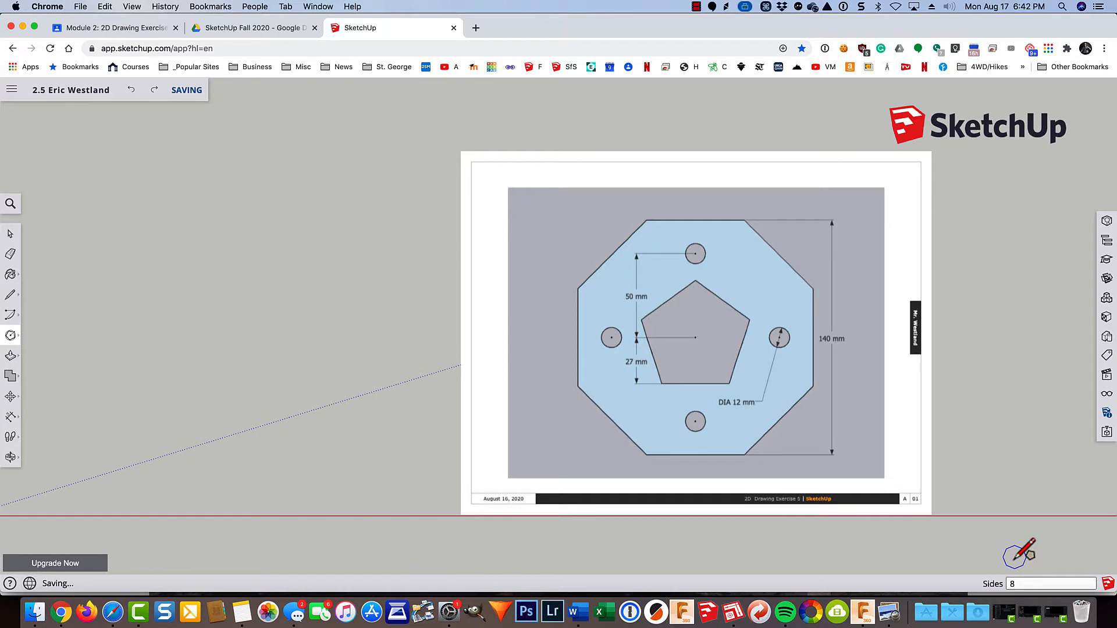
shift+middle_drag(731, 536, 862, 533)
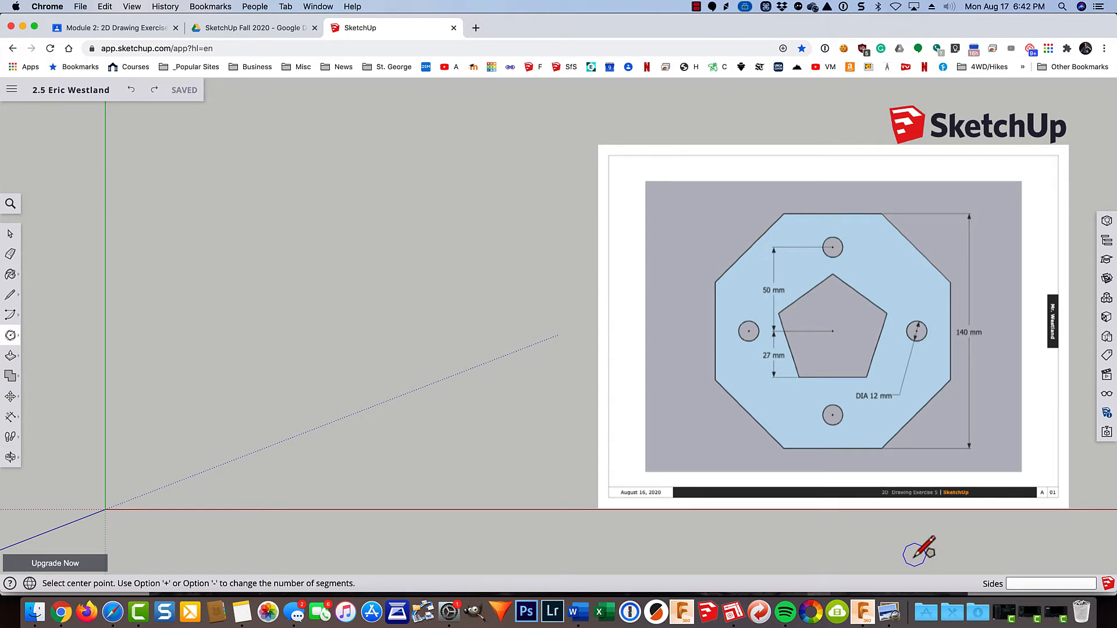
text(8)
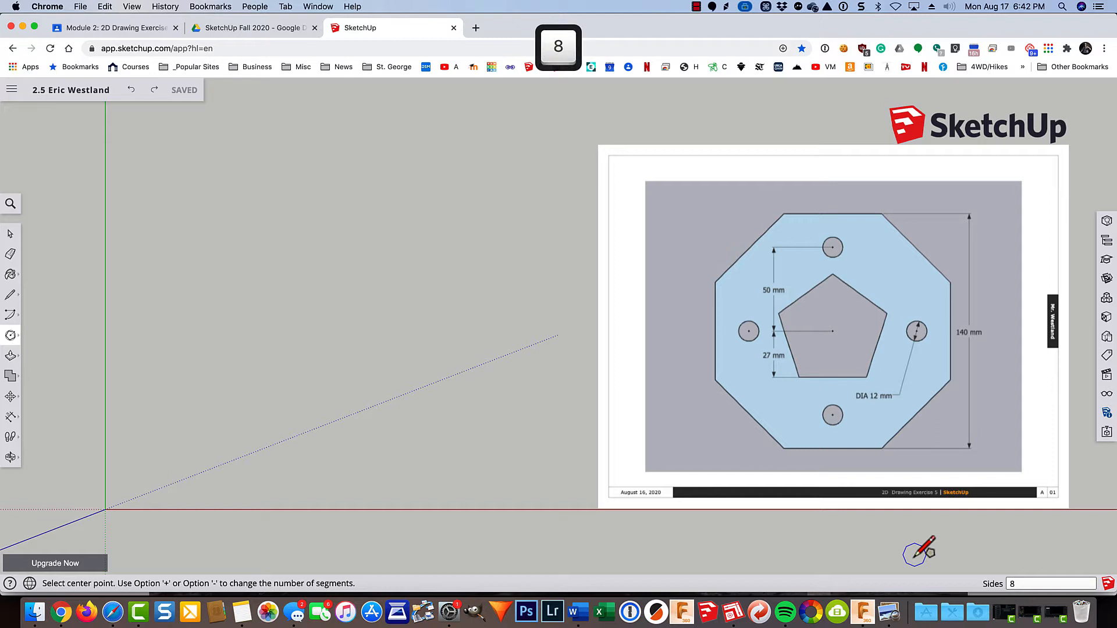
key(Return)
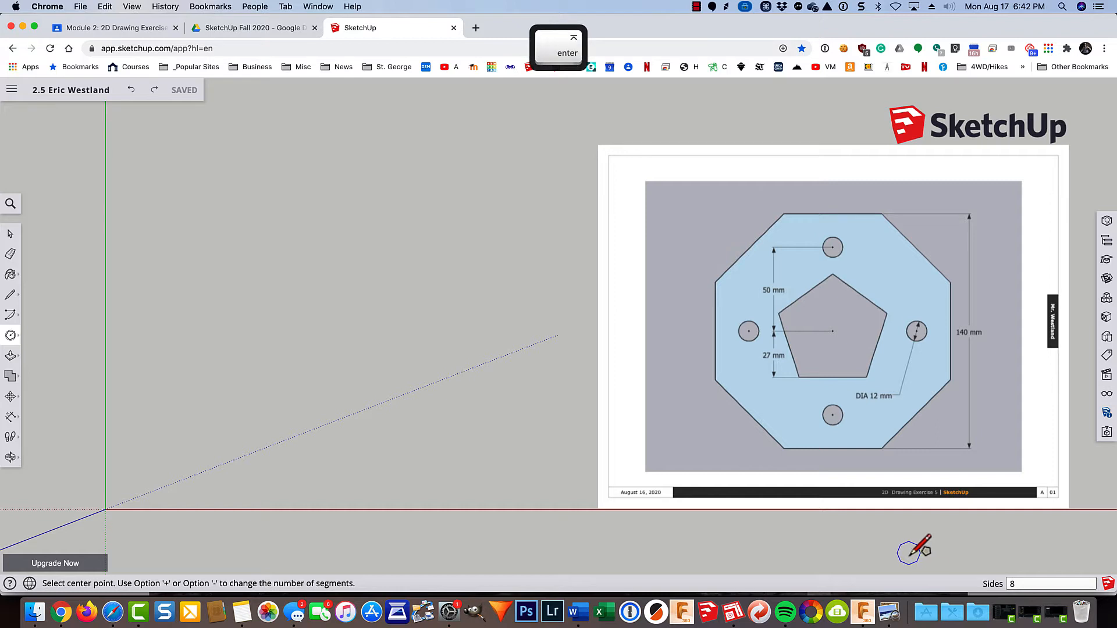
click(283, 292)
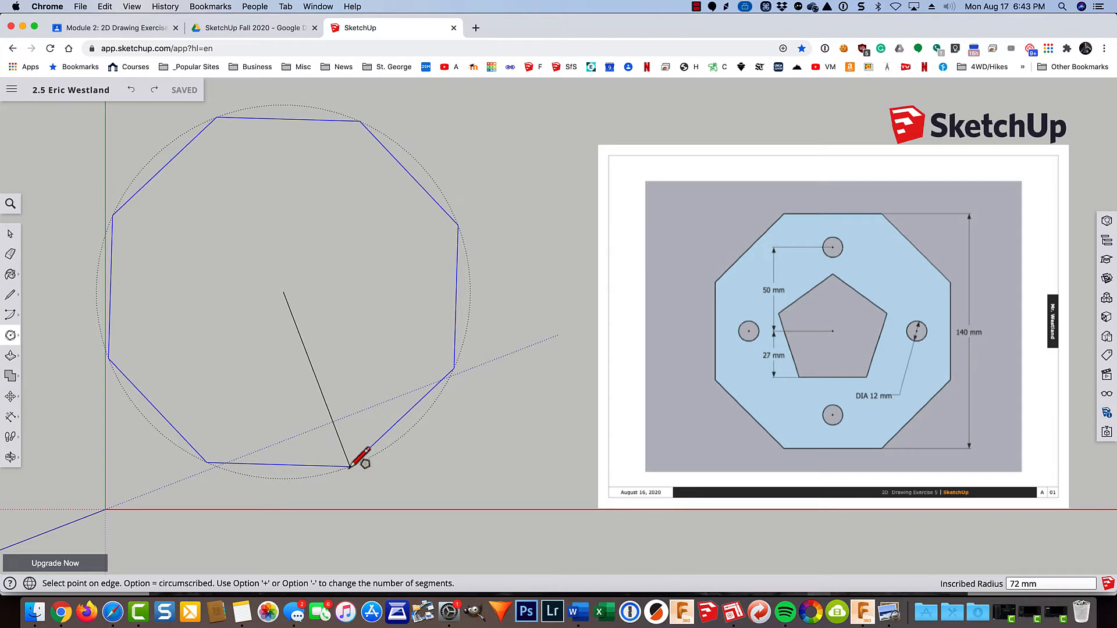
key(alt)
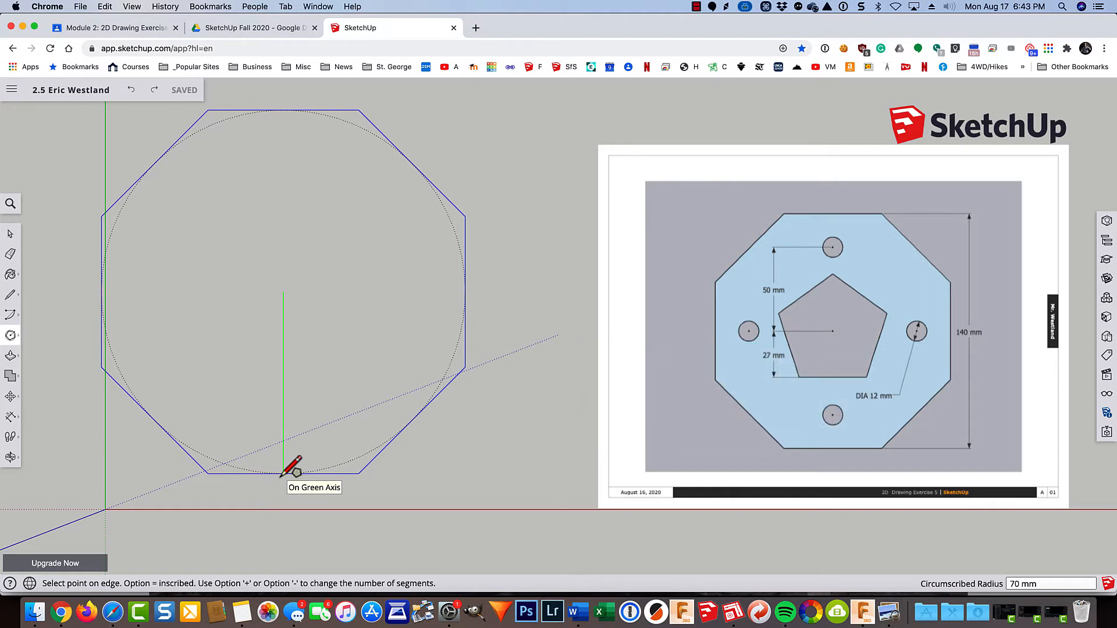
click(282, 474)
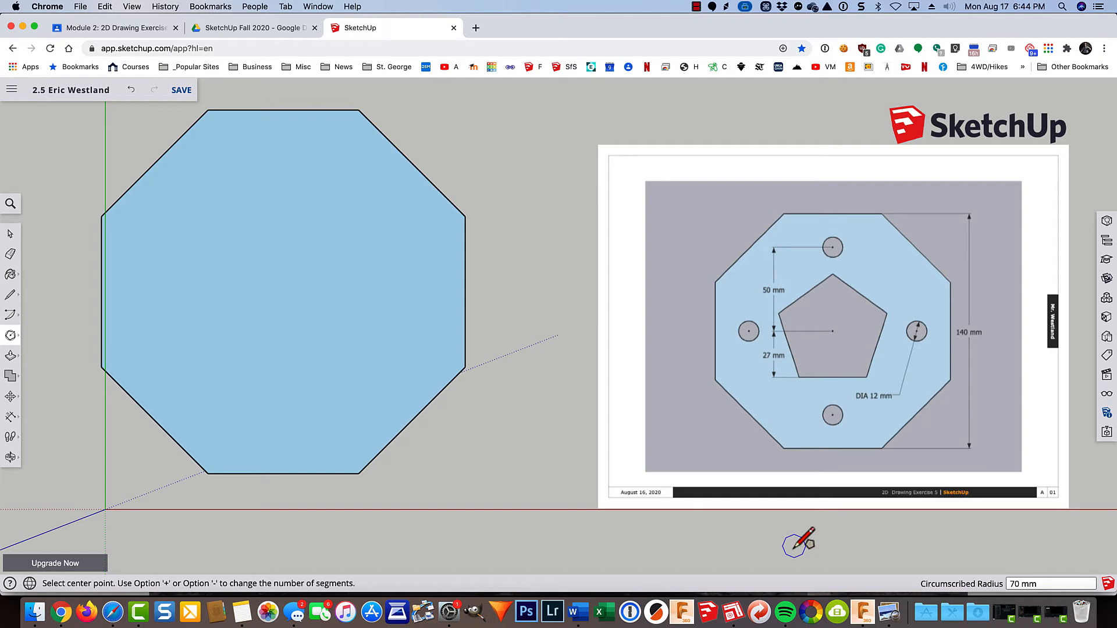
text(70)
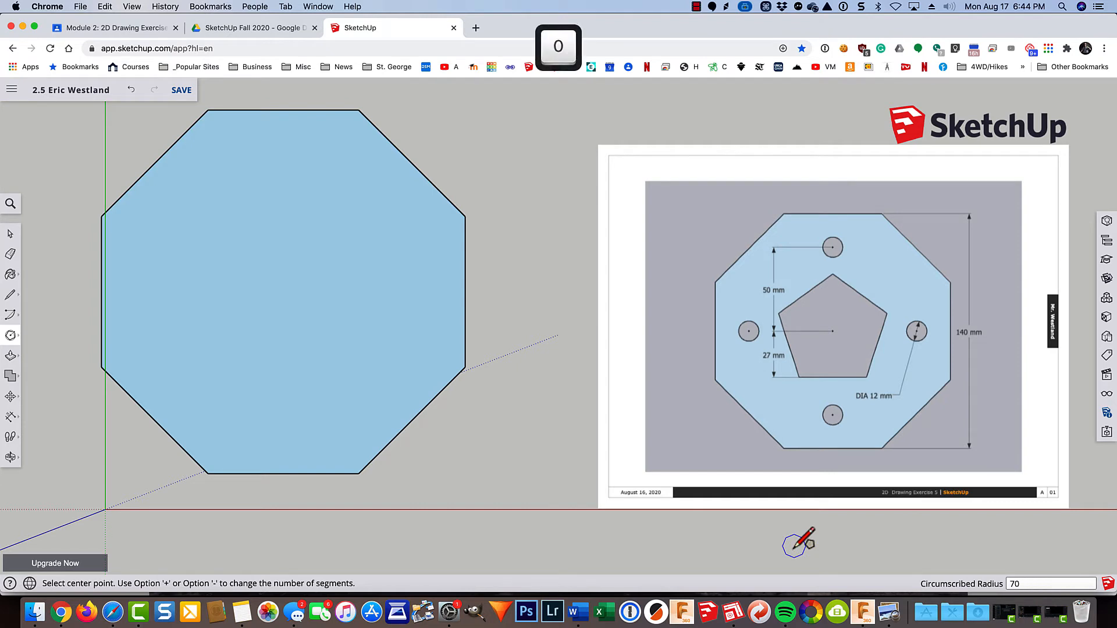
key(Return)
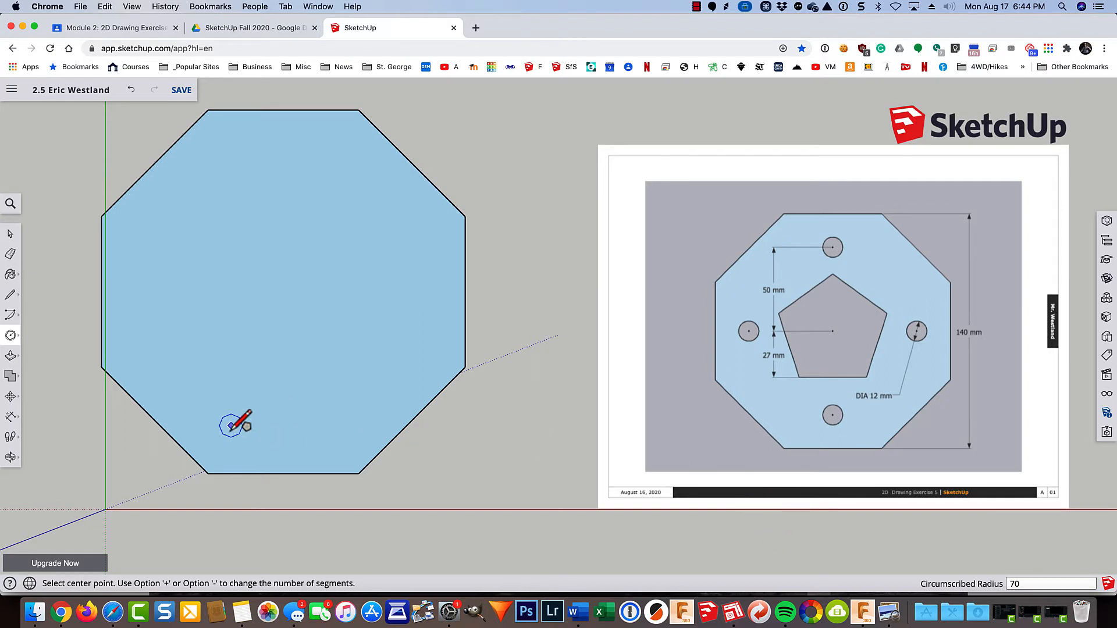
- Dimension the octagon's overall height between its upper and lower horizontal edges, placing the dimension beside the shape
click(11, 416)
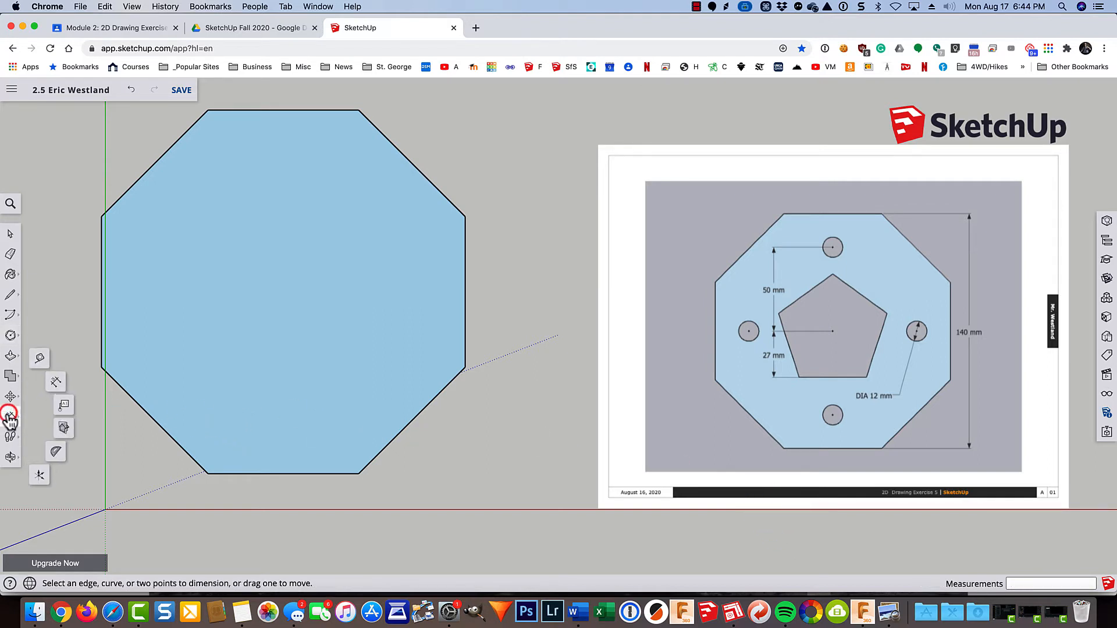
click(51, 384)
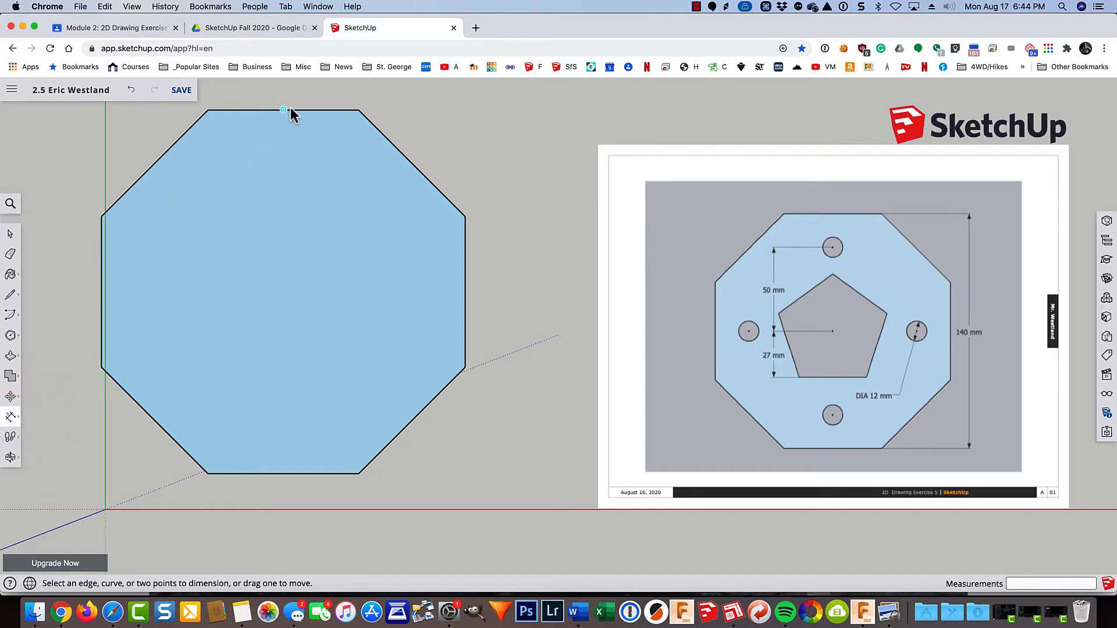
click(358, 110)
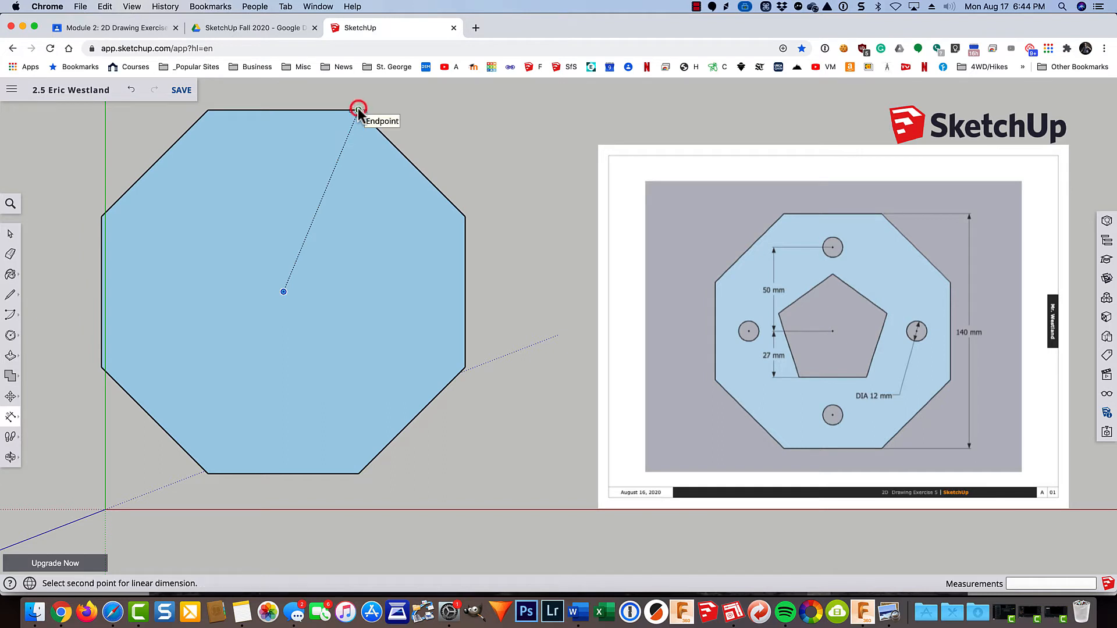
click(358, 472)
click(522, 435)
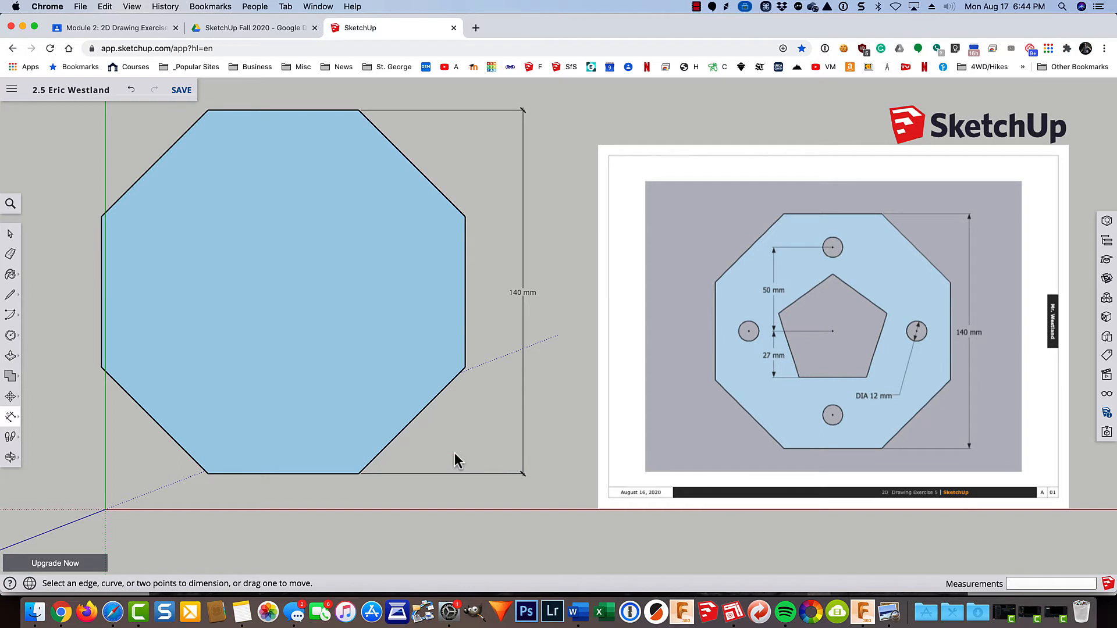
- Mark the octagon's center point using Find Center on its outline
shift+middle_drag(448, 445, 469, 465)
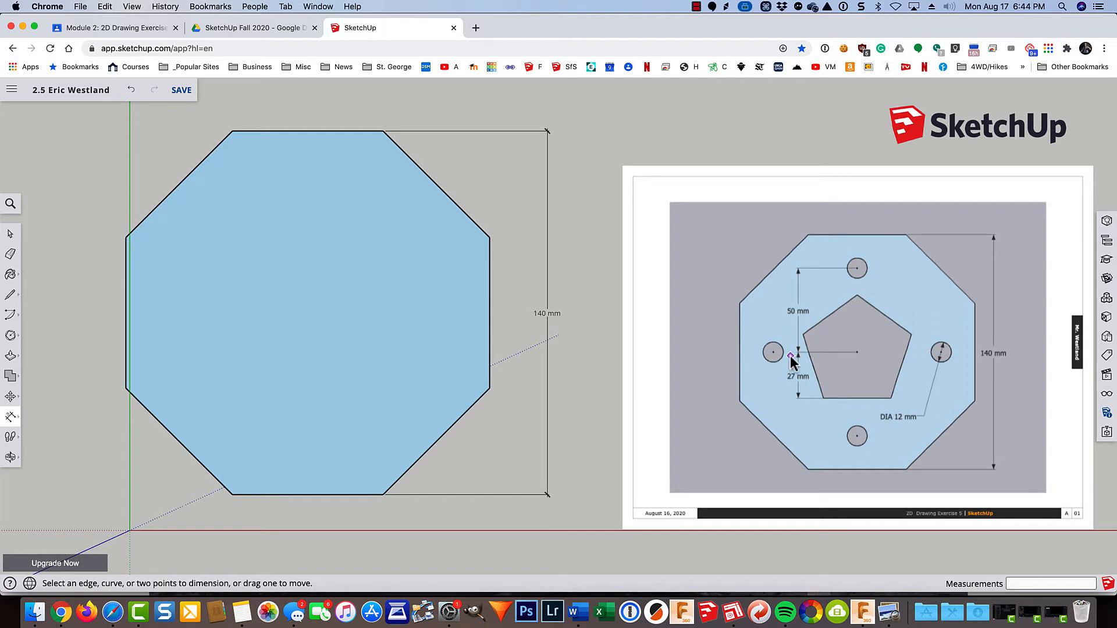
key(space)
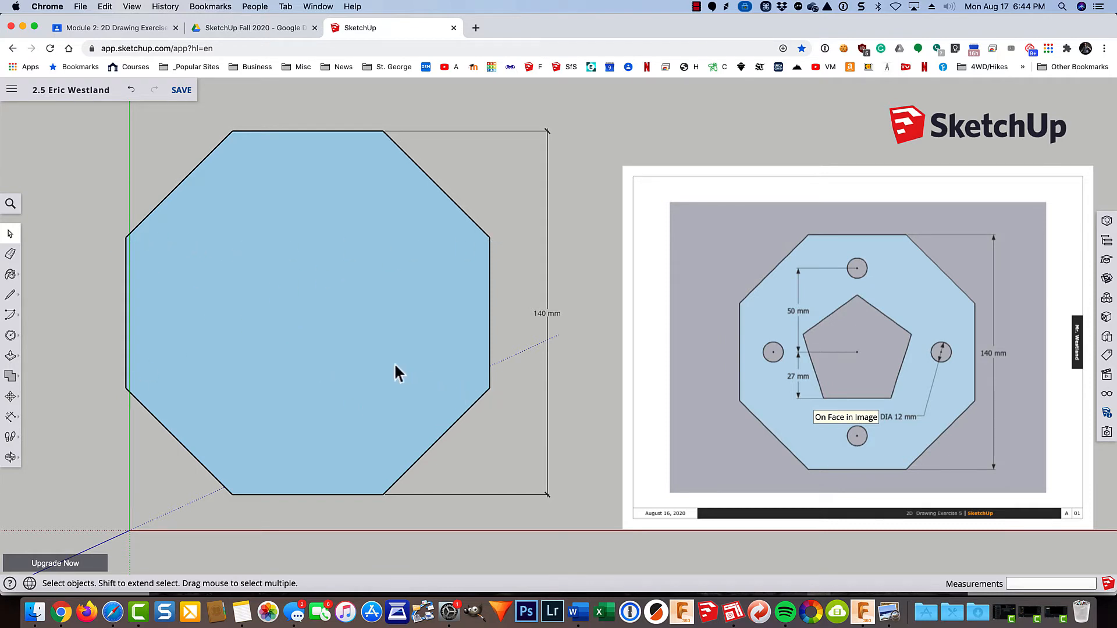
click(447, 432)
right_click(447, 432)
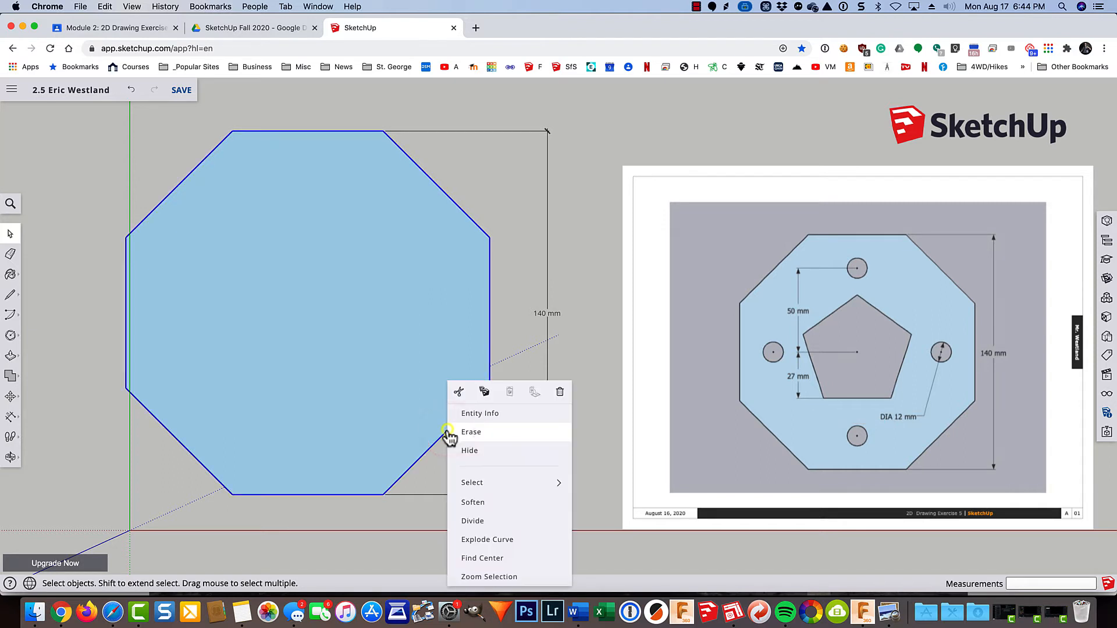
click(487, 557)
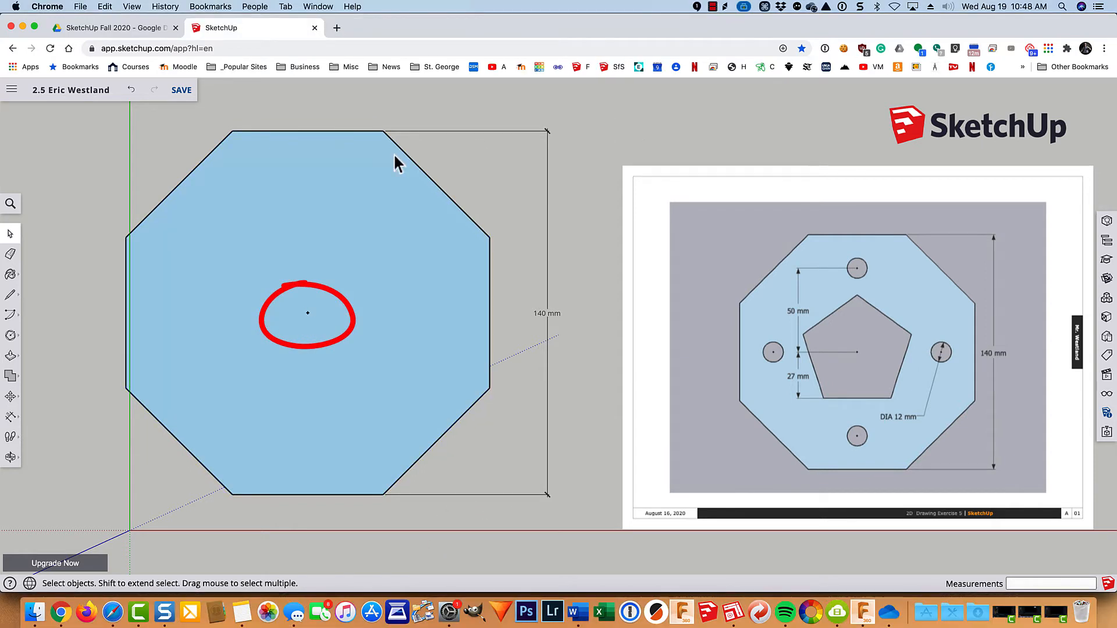
- Draw a 5-sided circumscribed polygon from the octagon's center along the green axis, flat edge at the bottom, with a 27 mm radius
click(12, 338)
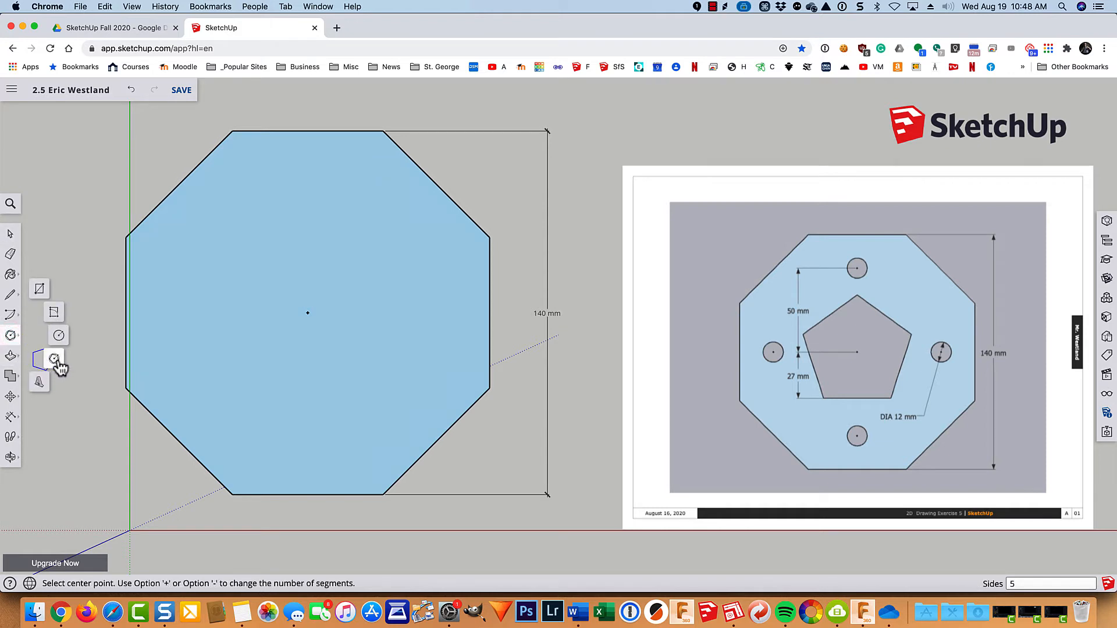
click(57, 359)
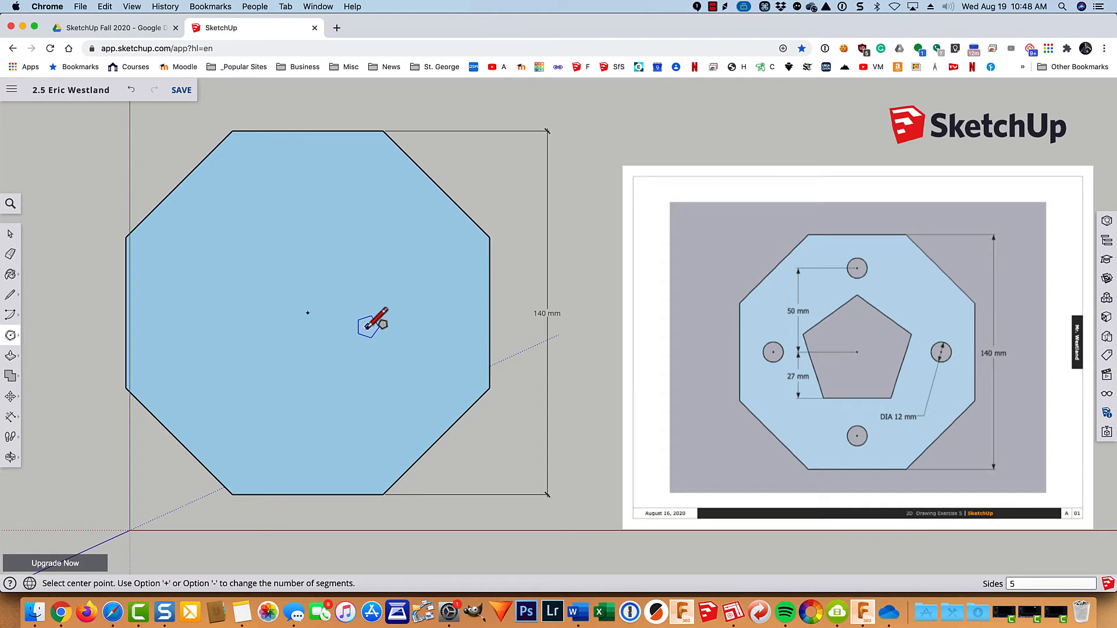
click(307, 312)
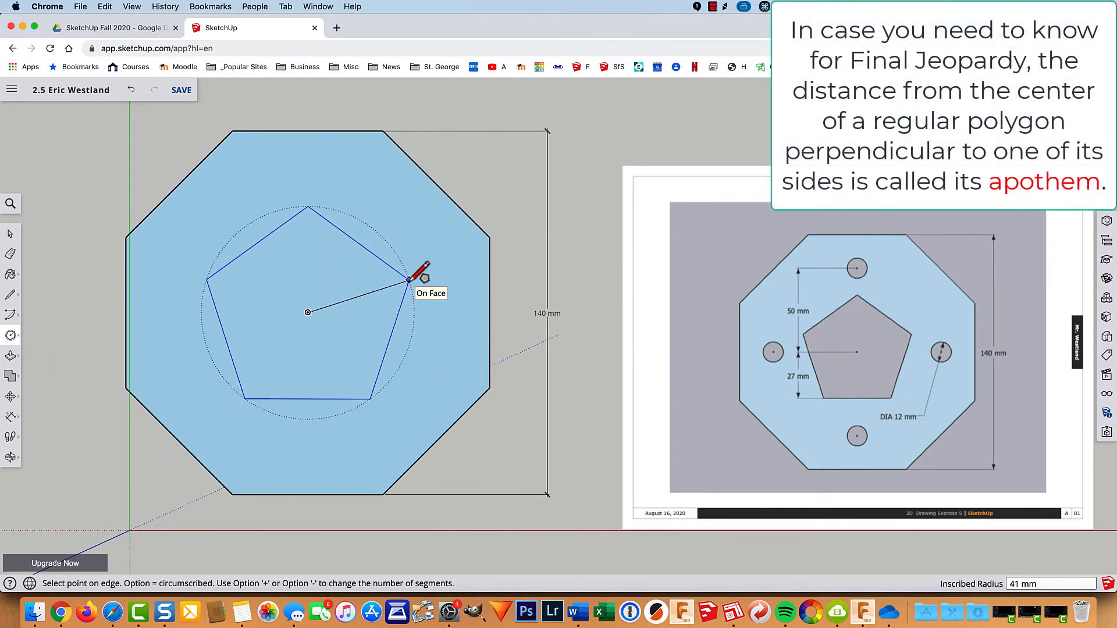
key(alt)
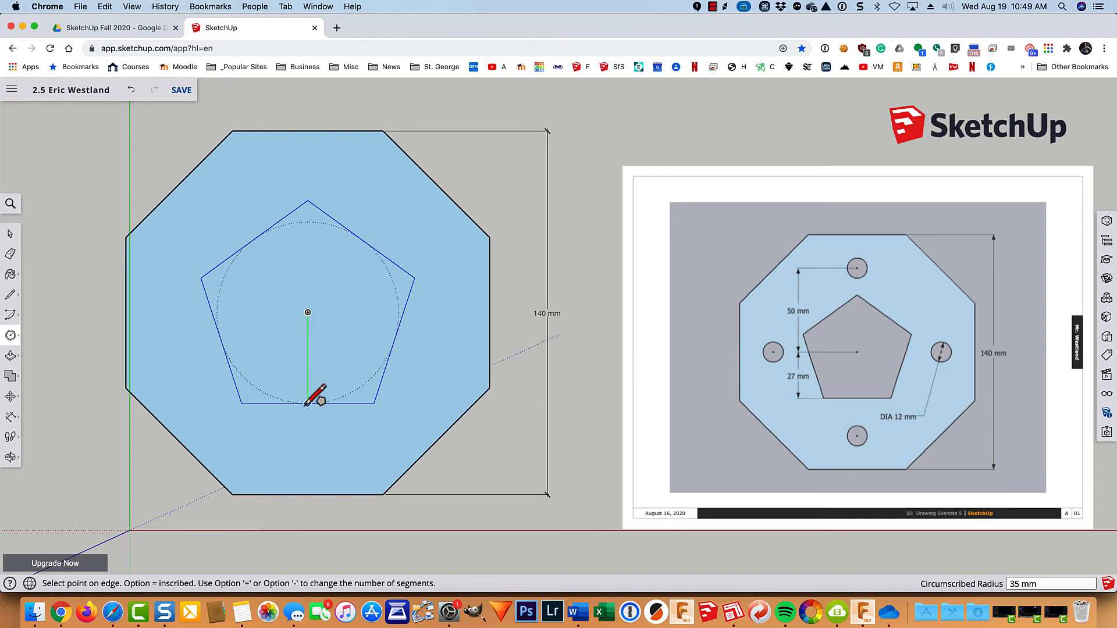
key(Return)
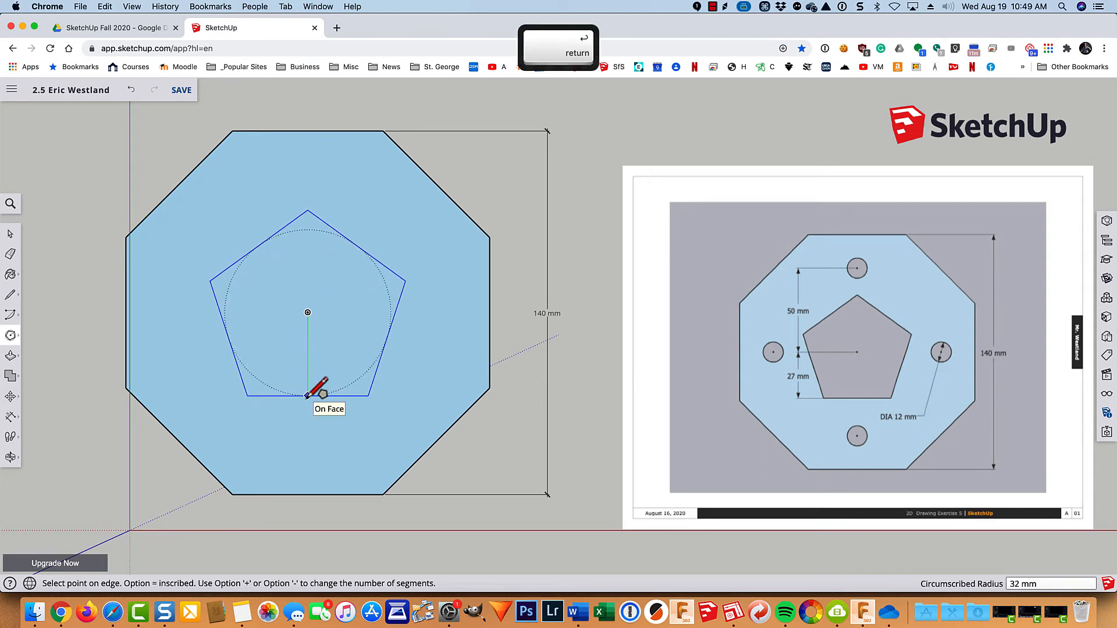
text(27)
key(Return)
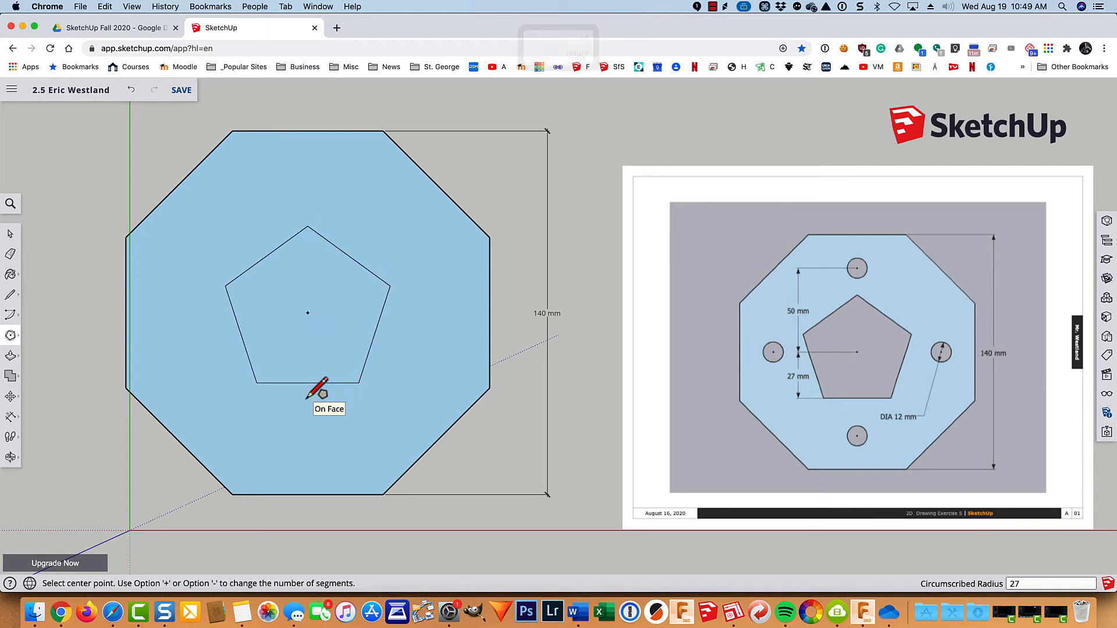
- Dimension the distance from the octagon's center point to the midpoint of the pentagon's bottom edge, placing it left of the center
click(10, 416)
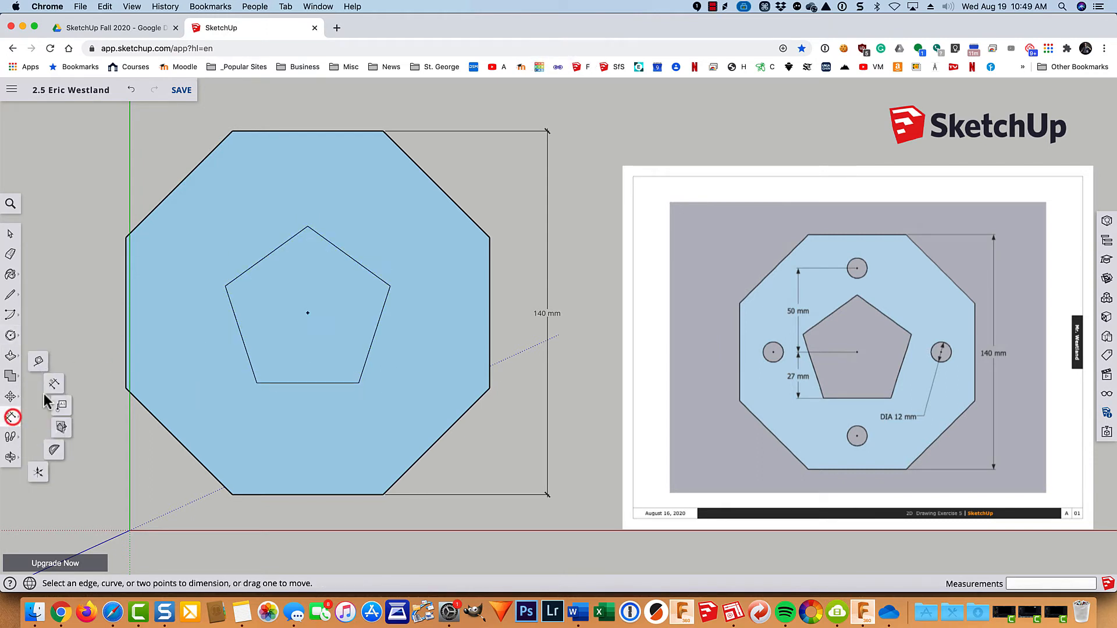
click(54, 385)
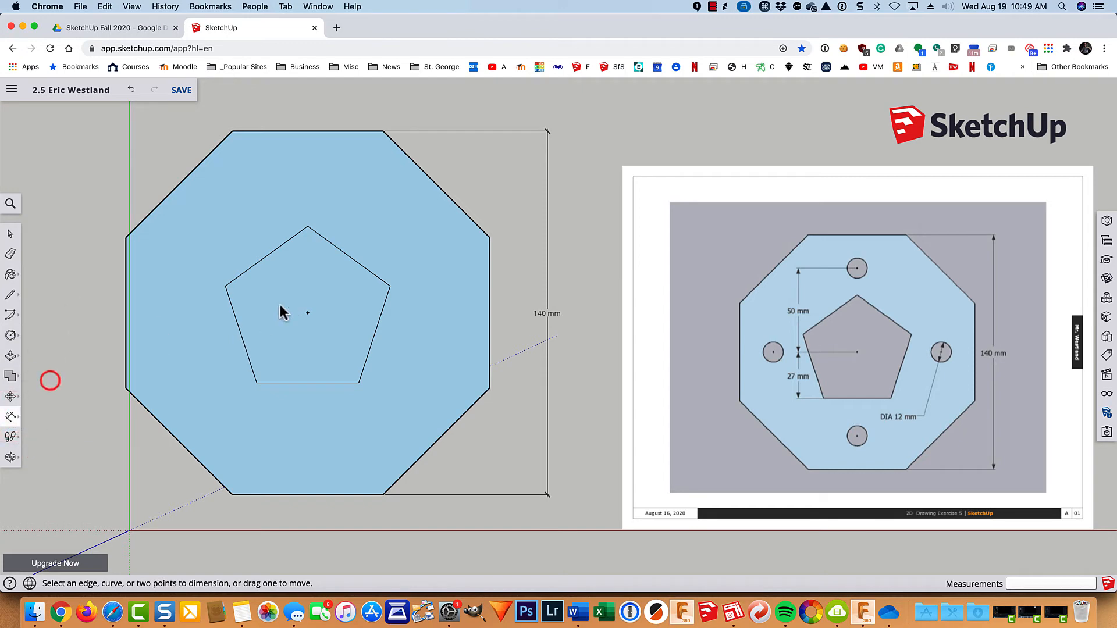
click(308, 312)
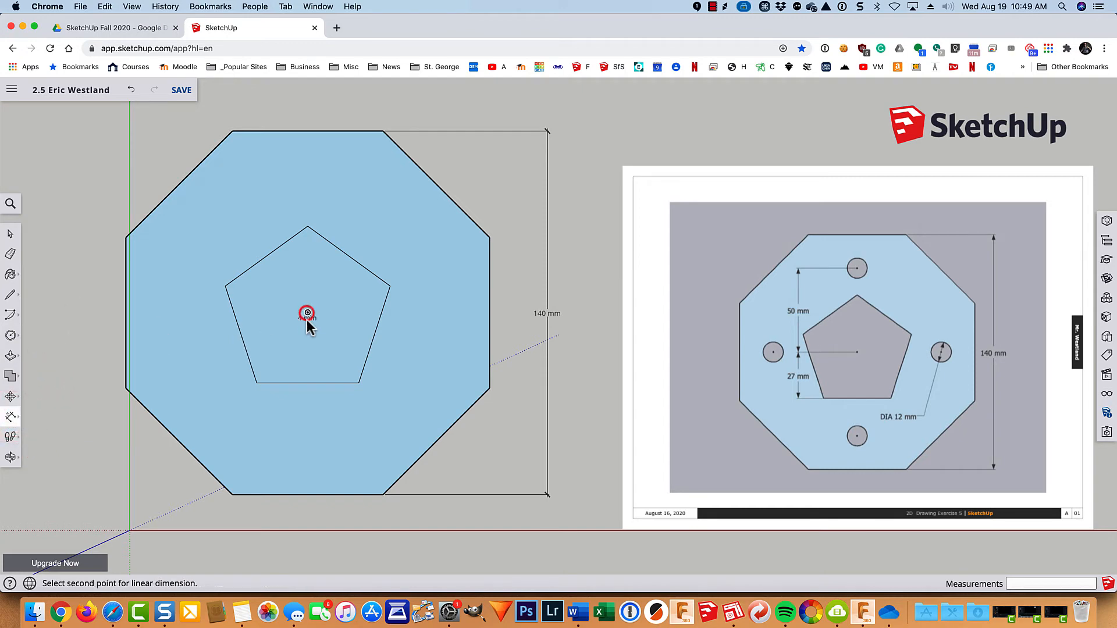
click(308, 383)
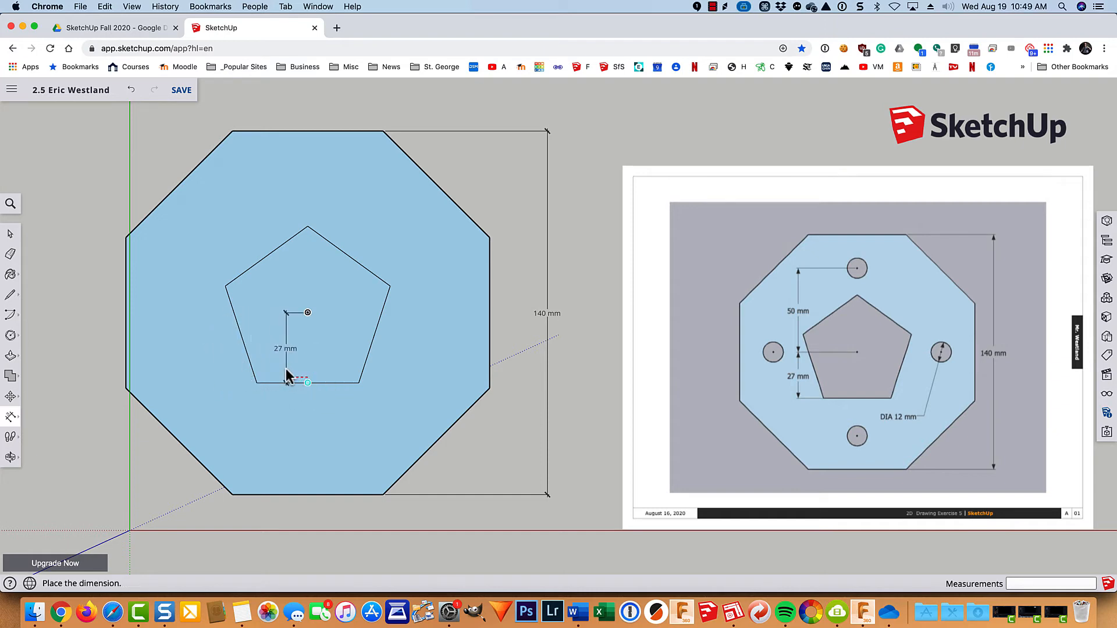
click(282, 369)
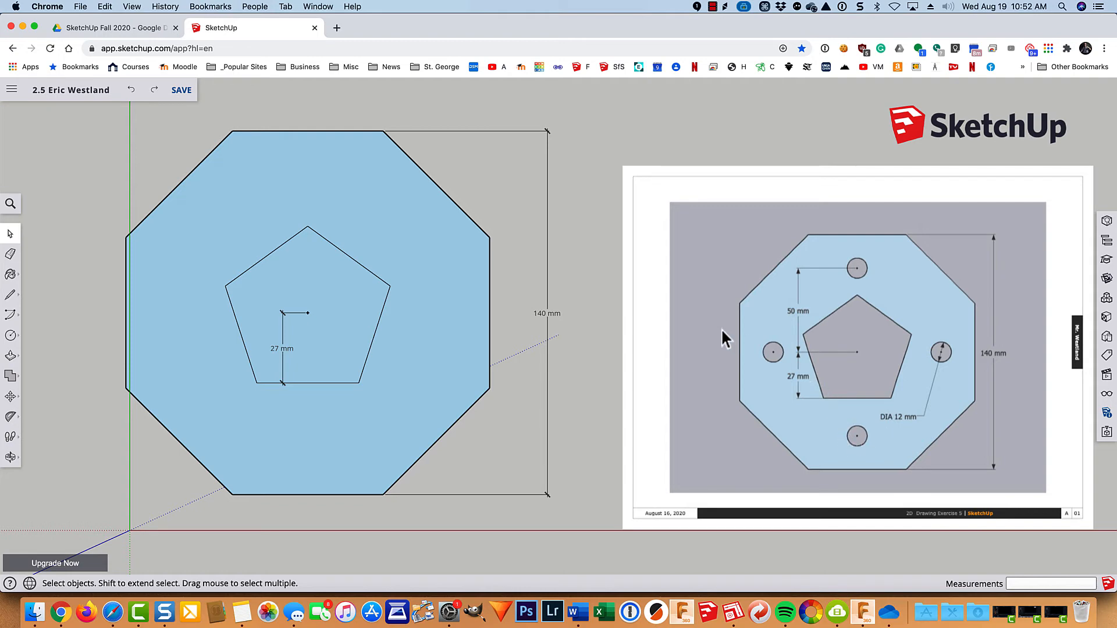
- Create horizontal and vertical guide lines through the octagon's center, using the Tape Measure from its bottom and left edges to the side midpoints
key(t)
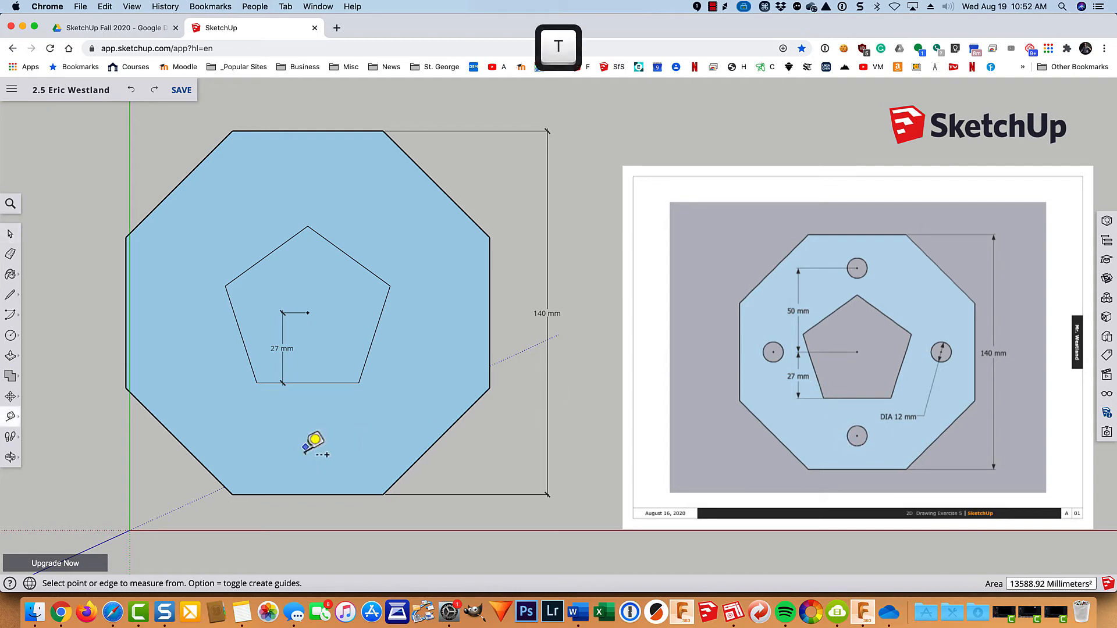
click(276, 494)
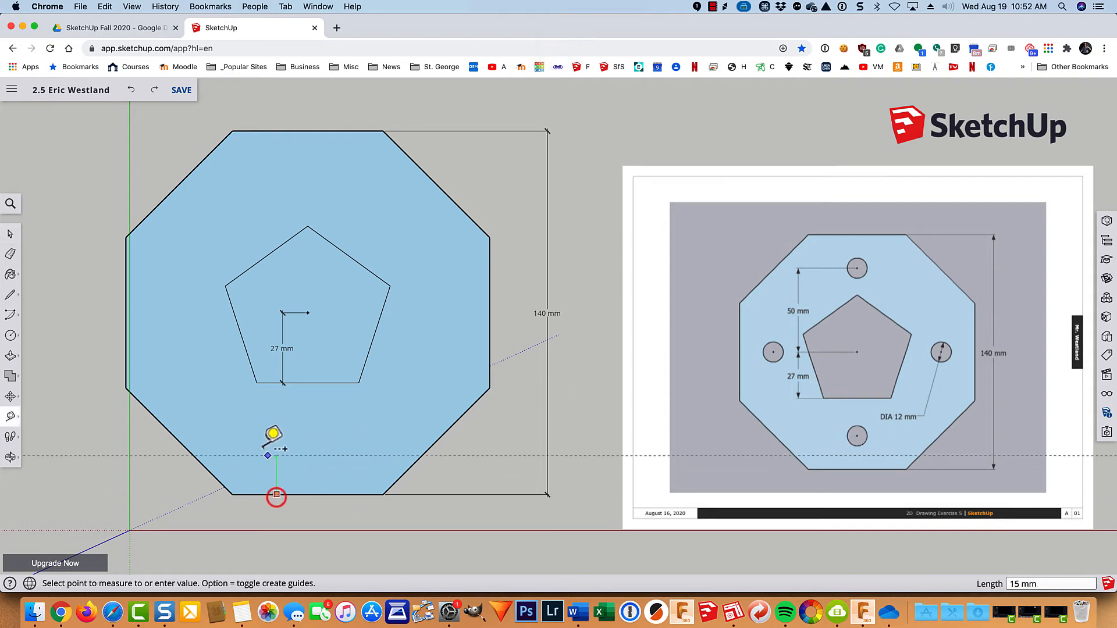
click(125, 313)
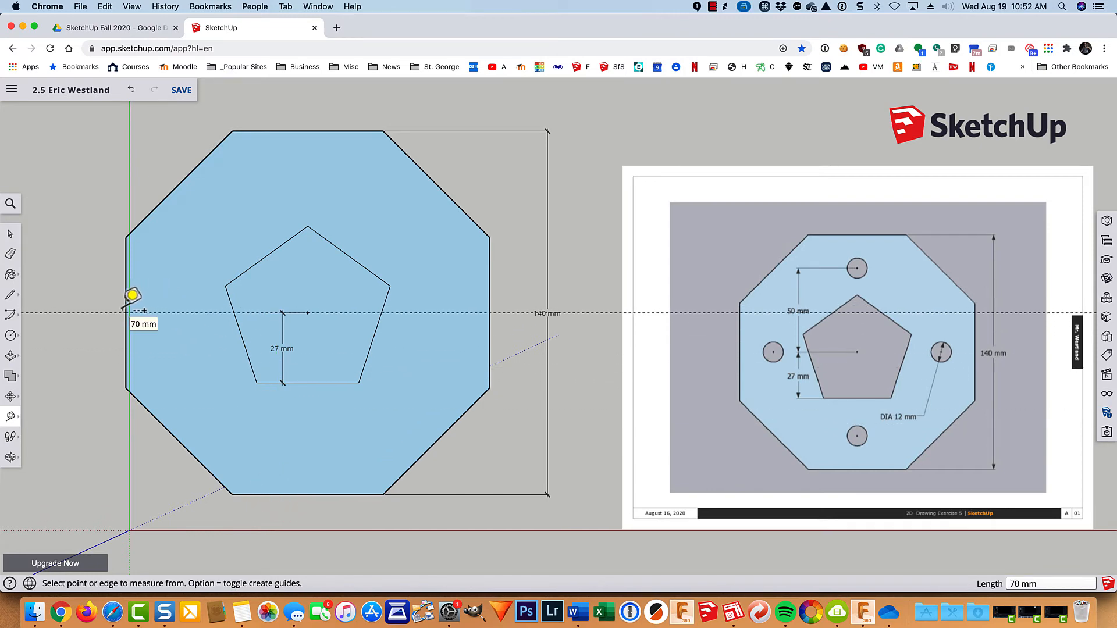
click(126, 257)
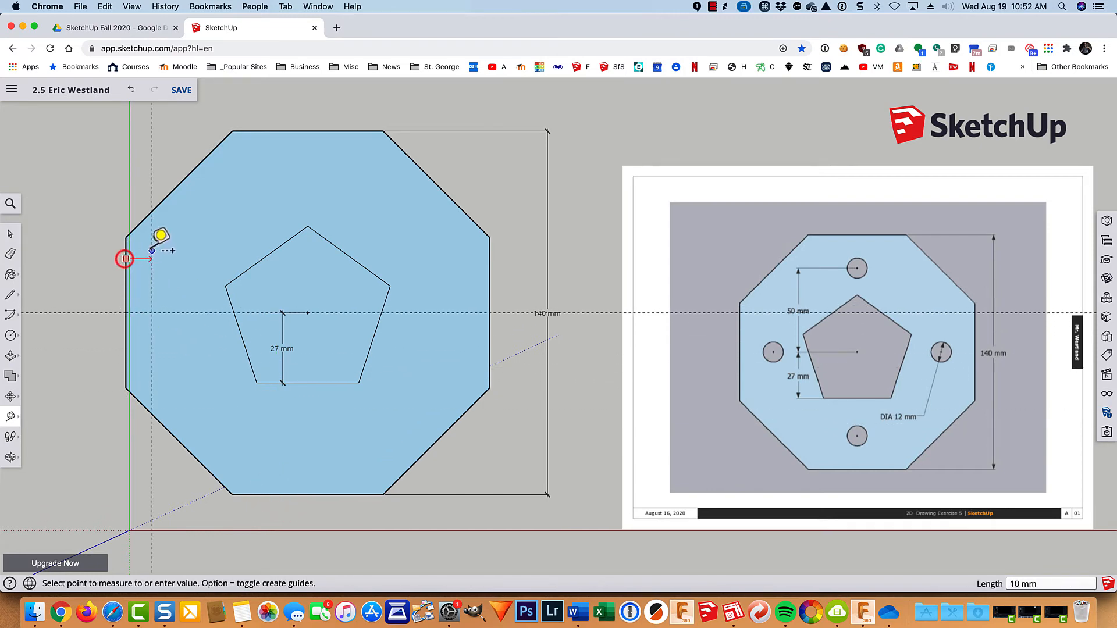
click(307, 130)
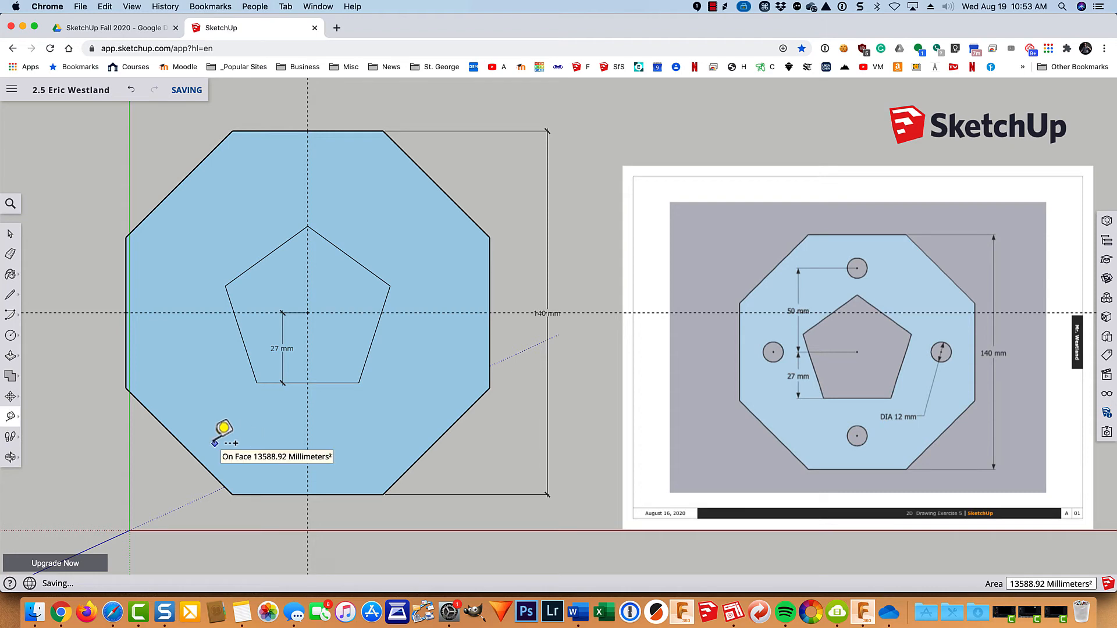
- Draw a construction circle with a 50 mm radius centered on the octagon's center point
key(c)
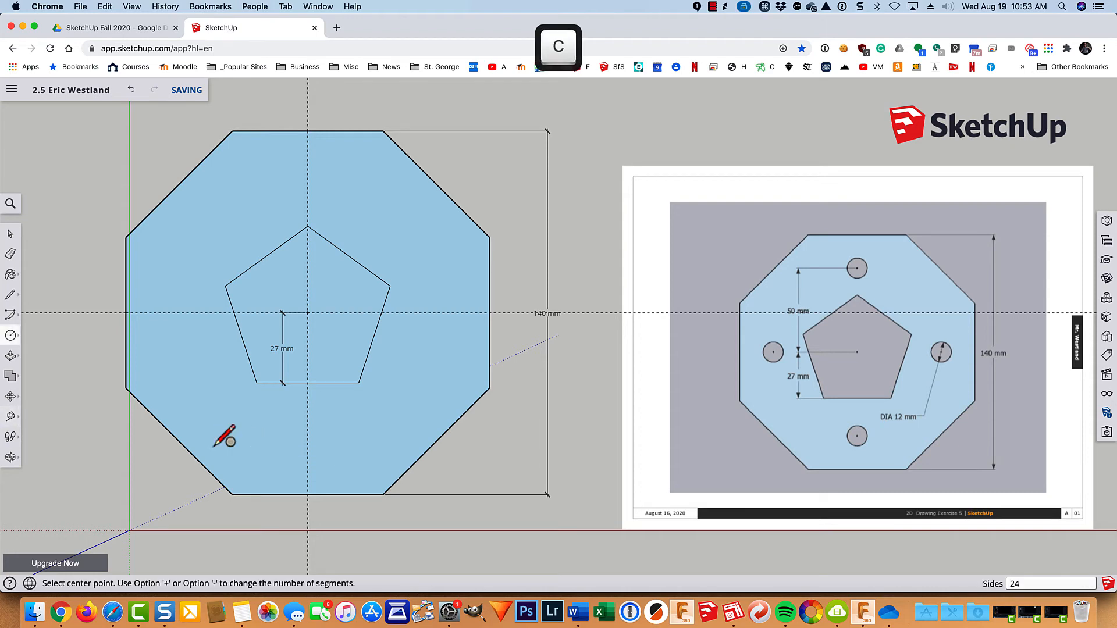
click(308, 312)
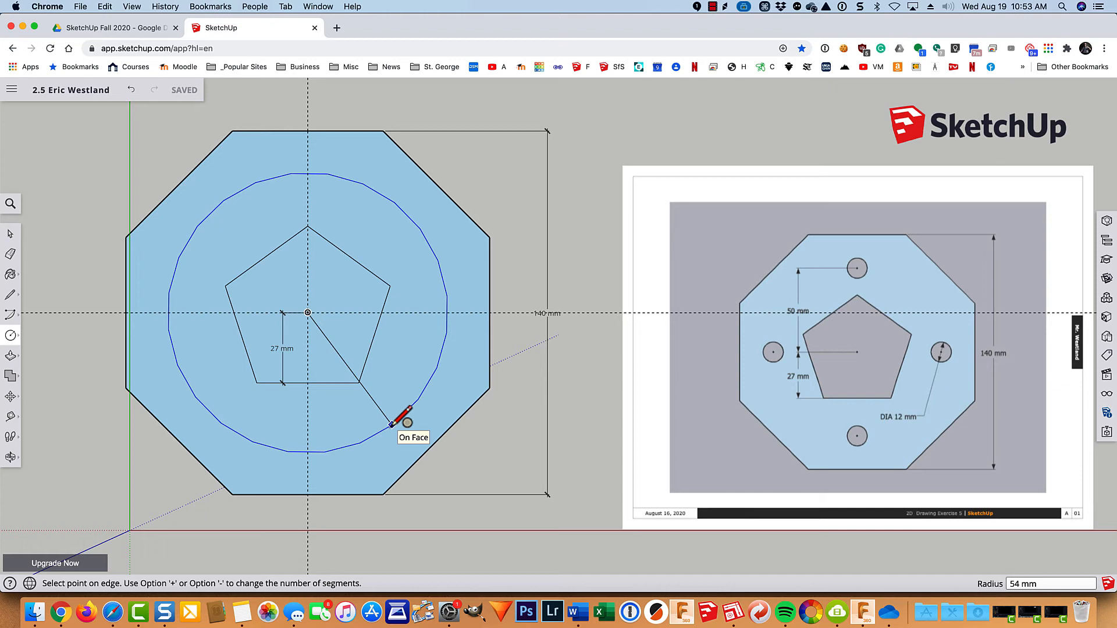
text(50)
key(Return)
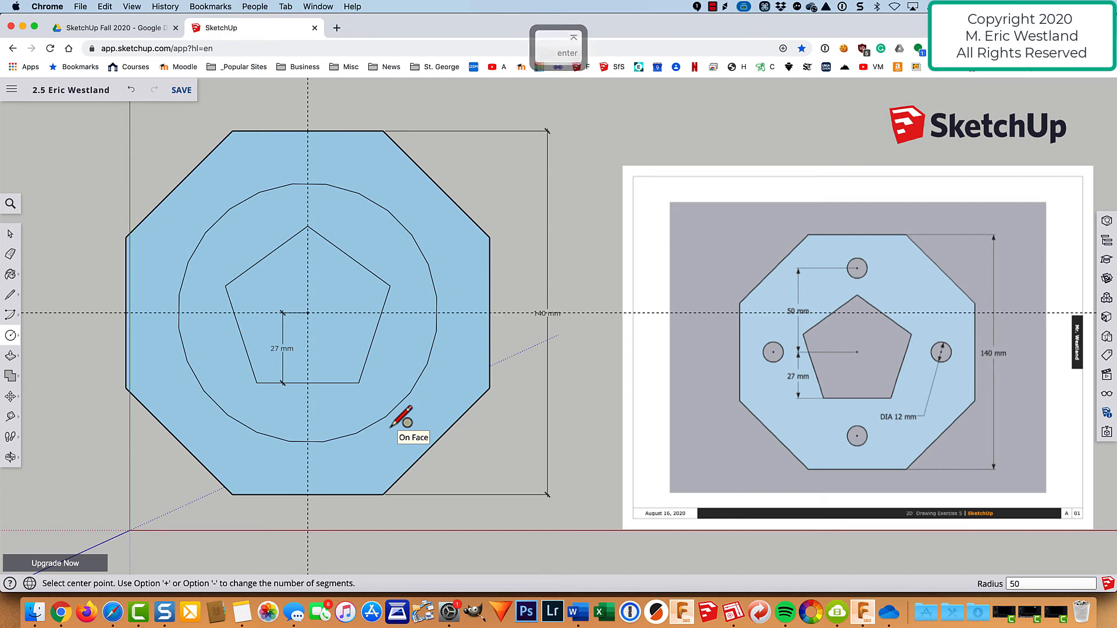
- Draw 6 mm radius circles where the guides cross the construction circle on the right and at the top
key(c)
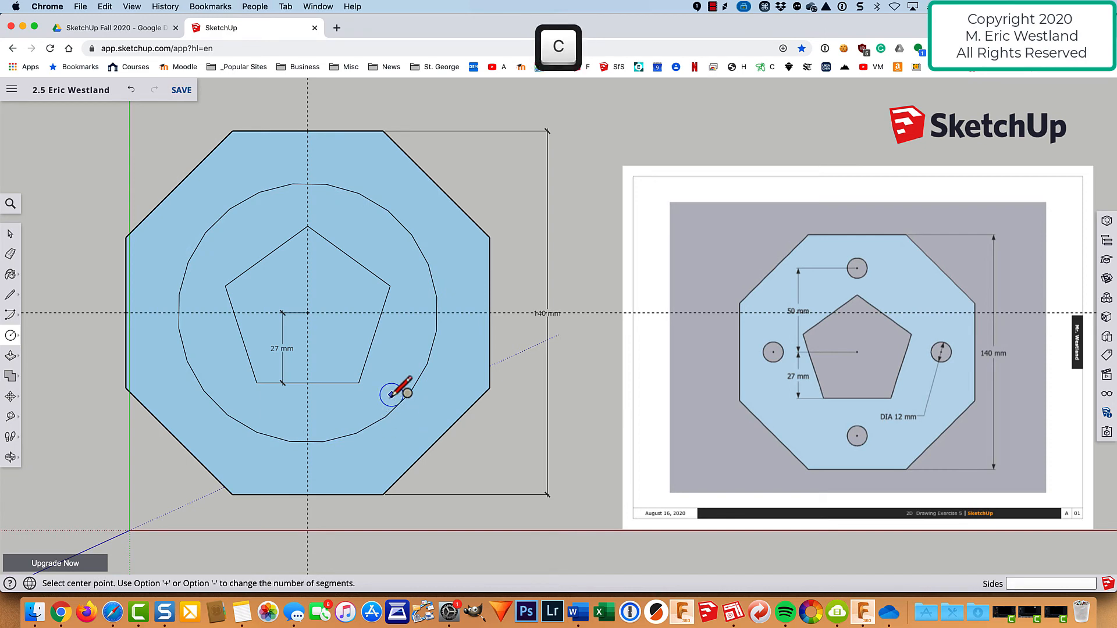
scroll(436, 312, up, 5)
click(434, 316)
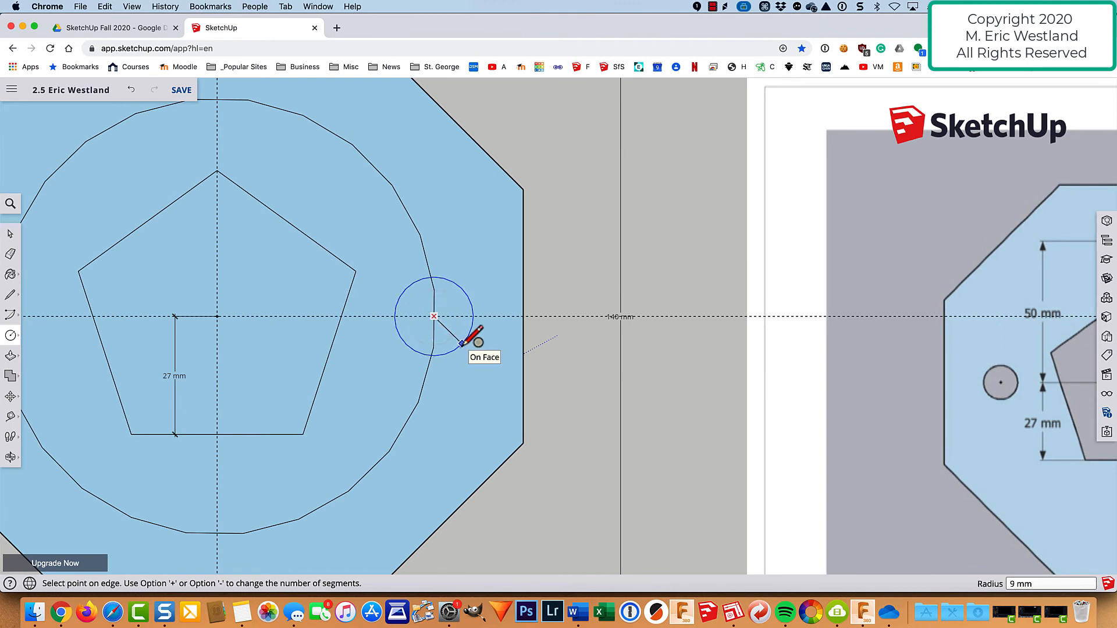
text(6)
key(Return)
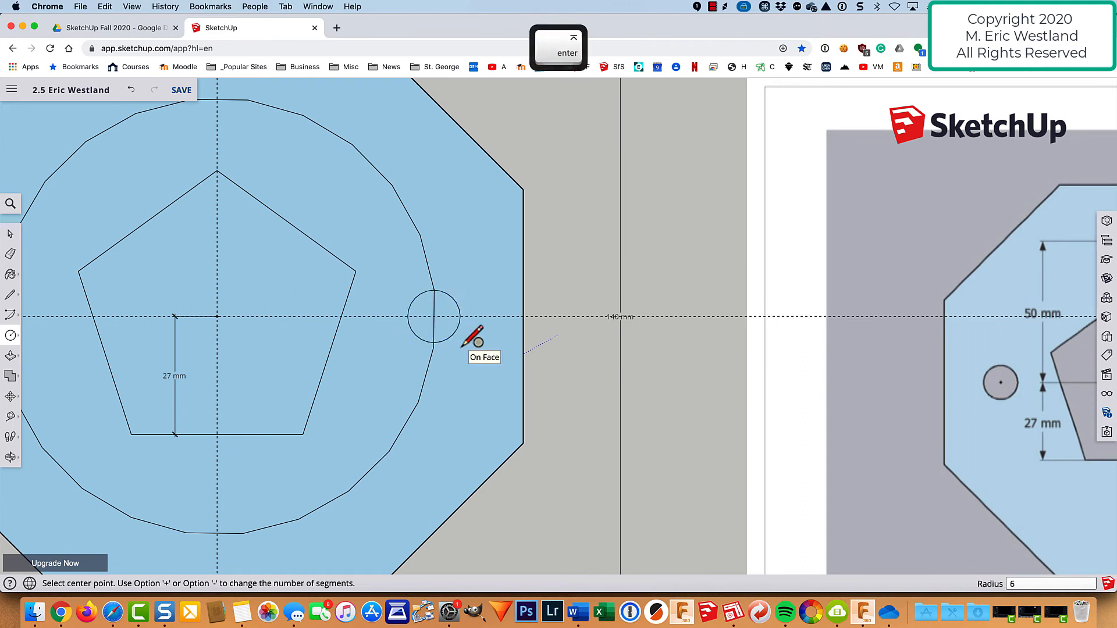
click(217, 99)
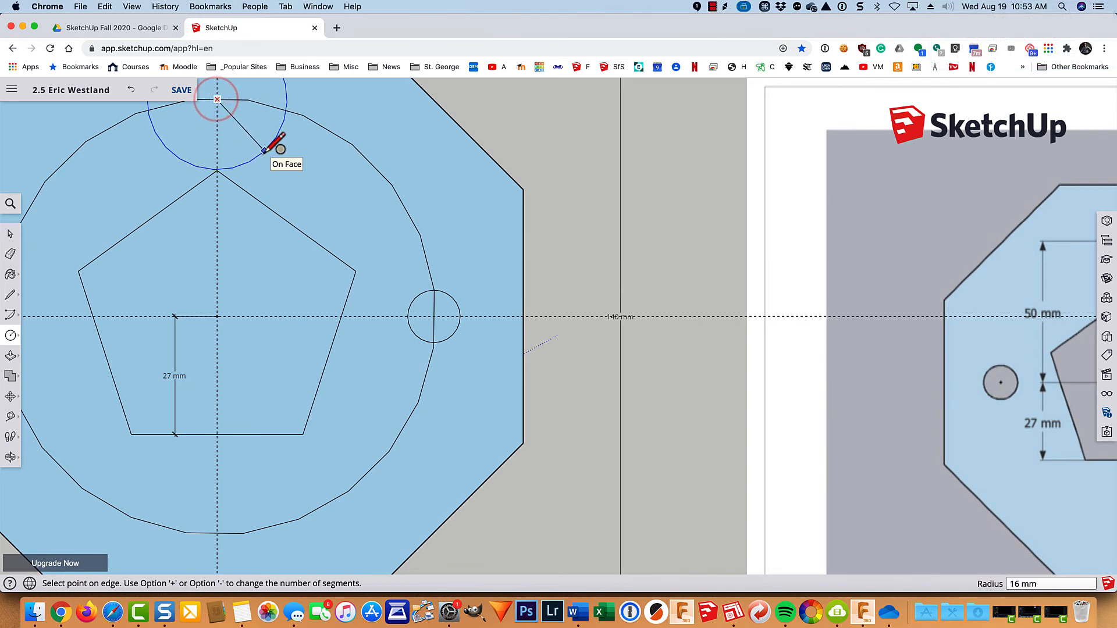
text(6)
key(Return)
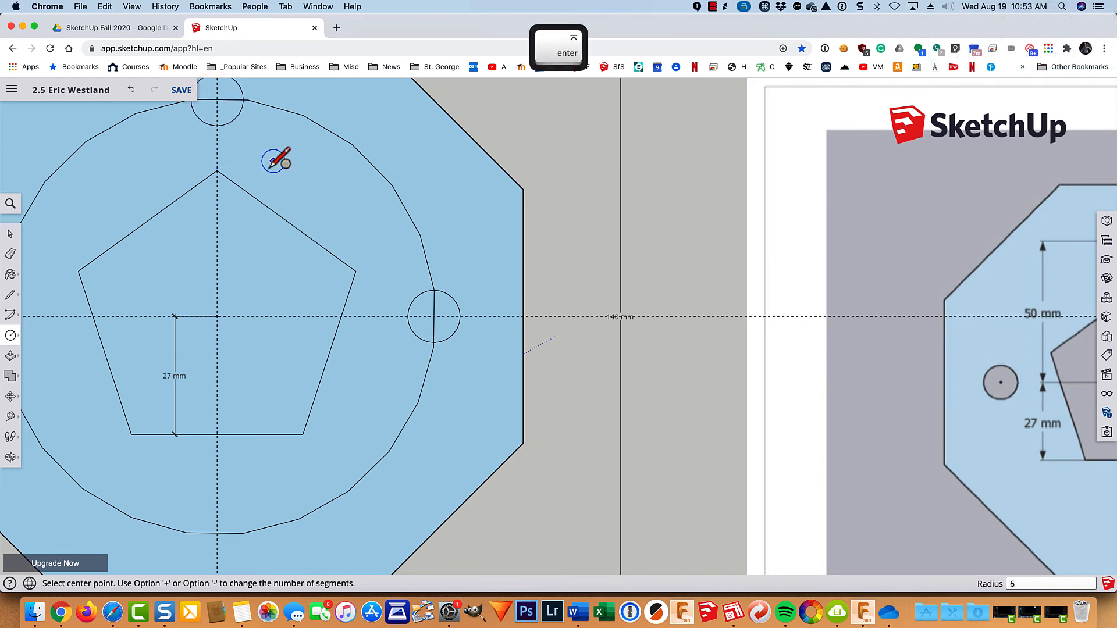
- Draw 6 mm radius circles where the guides cross the construction circle at the bottom and on the left
click(217, 533)
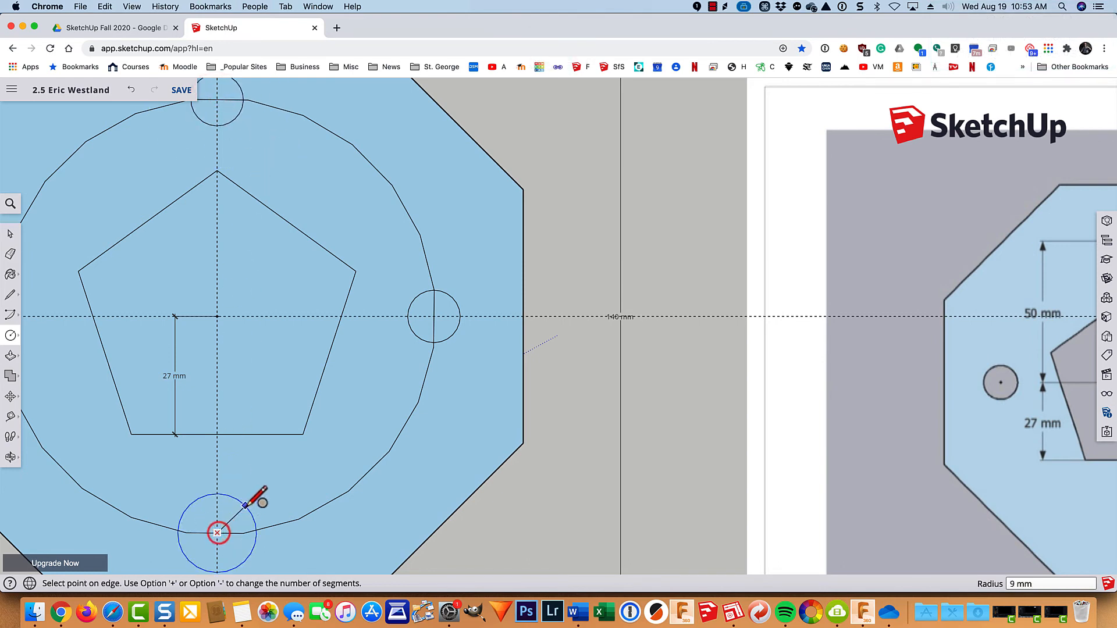
text(6)
key(Return)
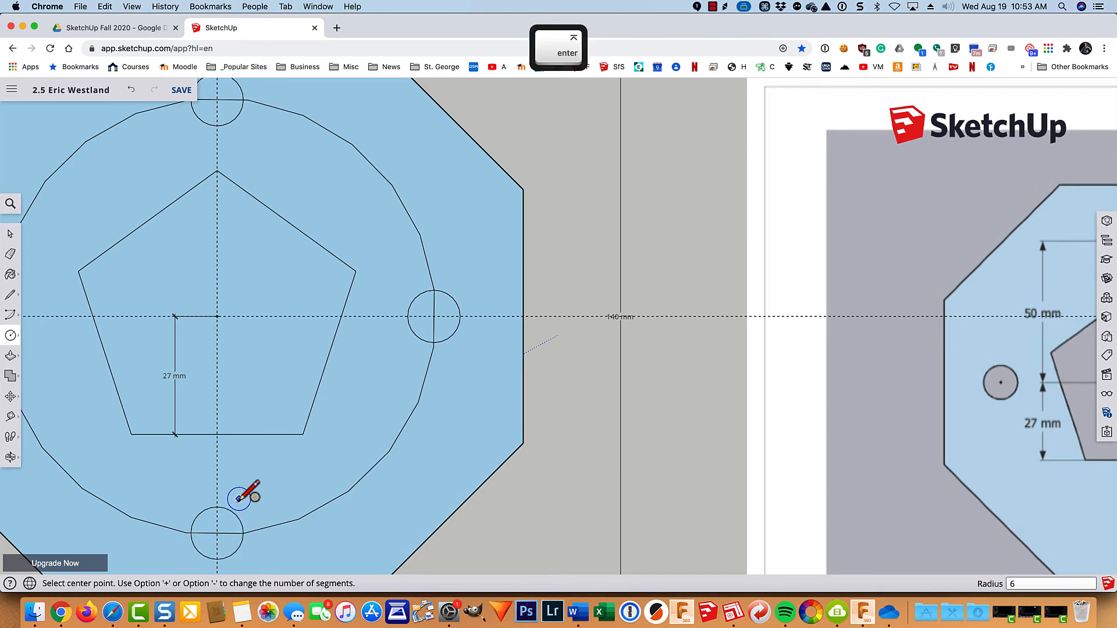
middle_drag(239, 496, 521, 469)
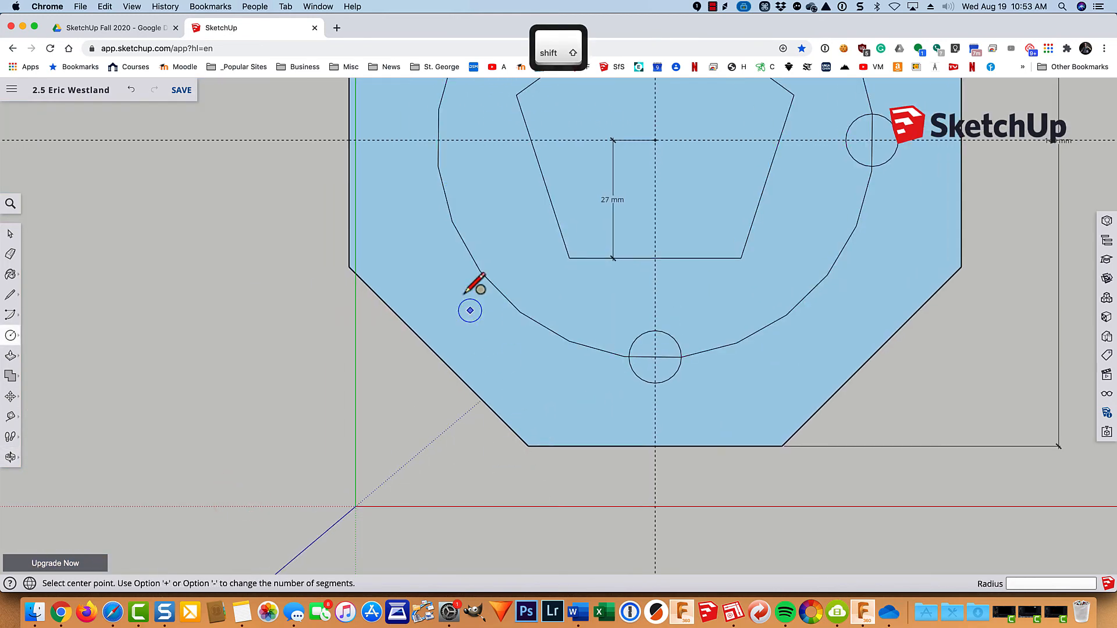
click(438, 140)
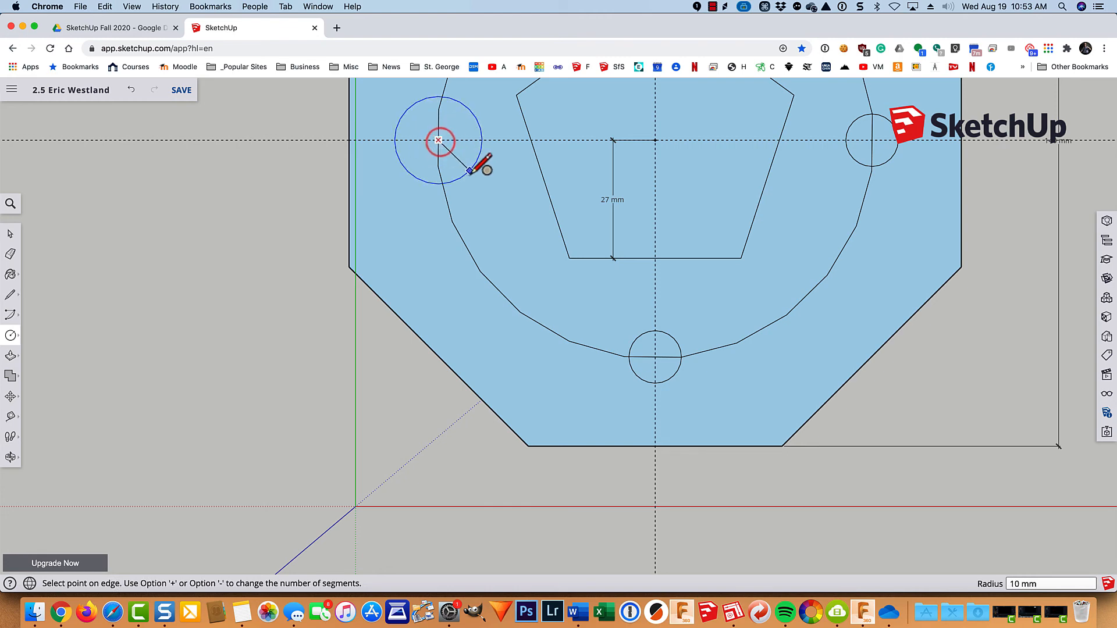
text(6)
key(Return)
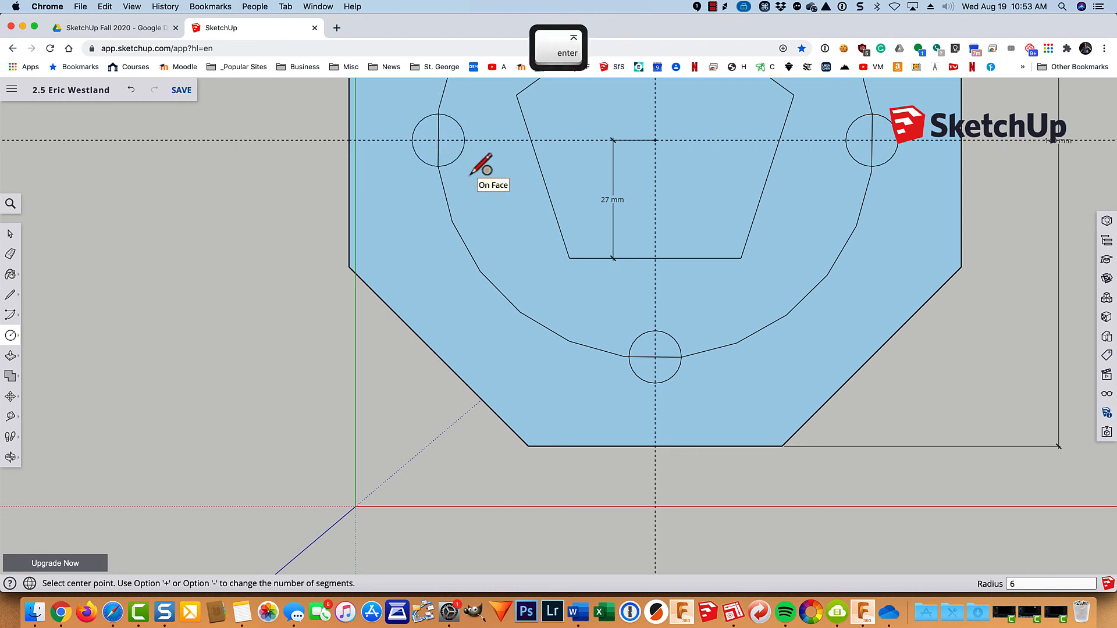
- Erase every arc of the 50 mm radius construction circle, including the segments crossing the four small circles
scroll(481, 165, down, 2)
shift+middle_drag(547, 201, 368, 356)
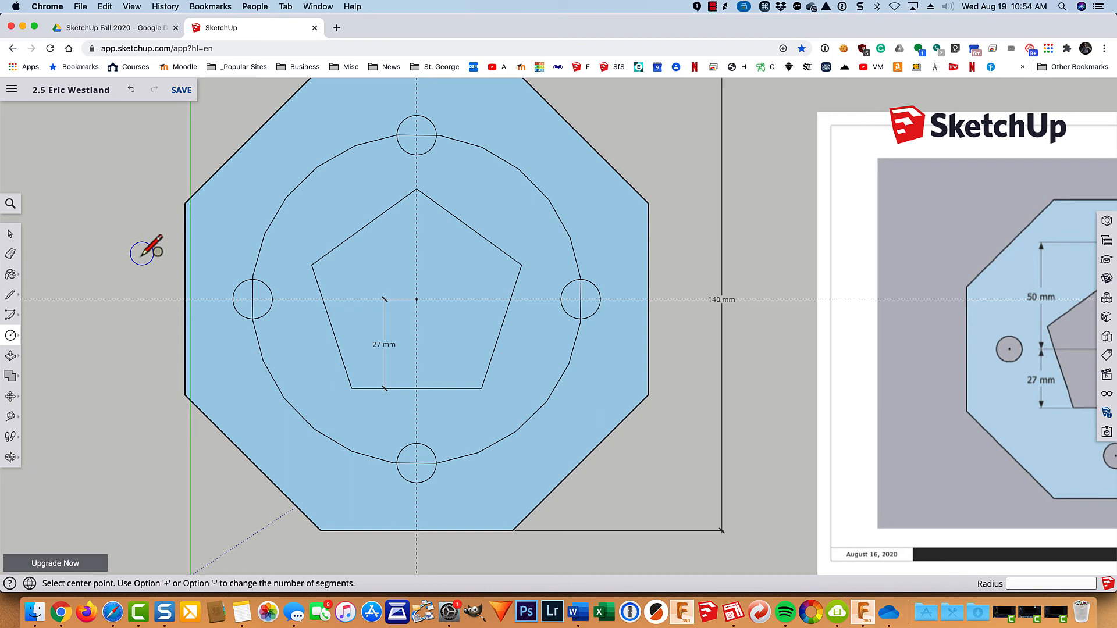
key(e)
click(275, 193)
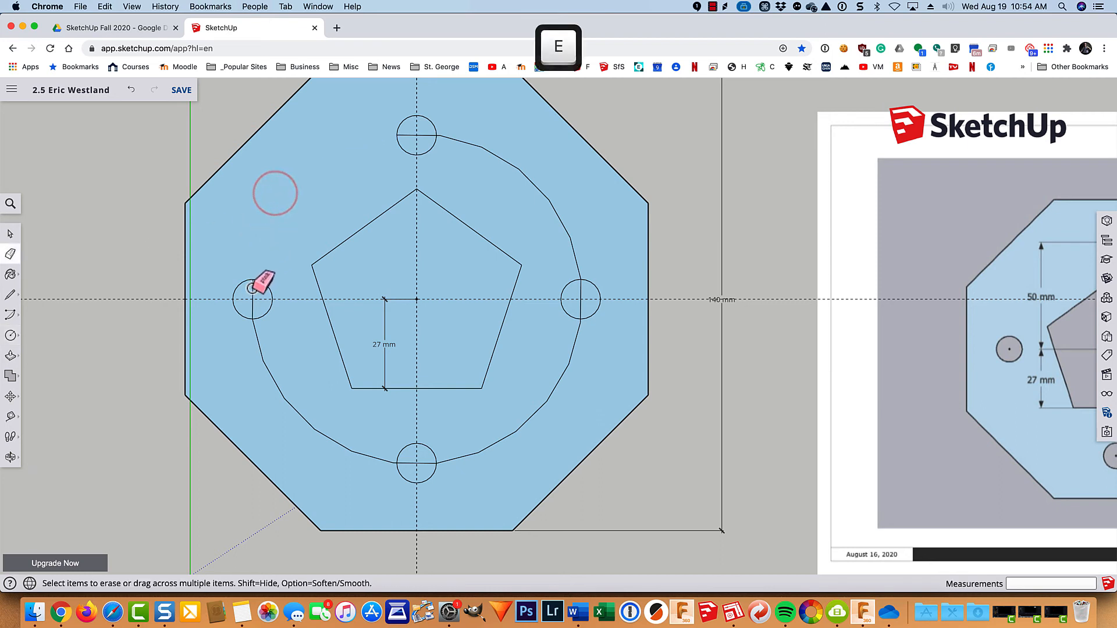
click(252, 292)
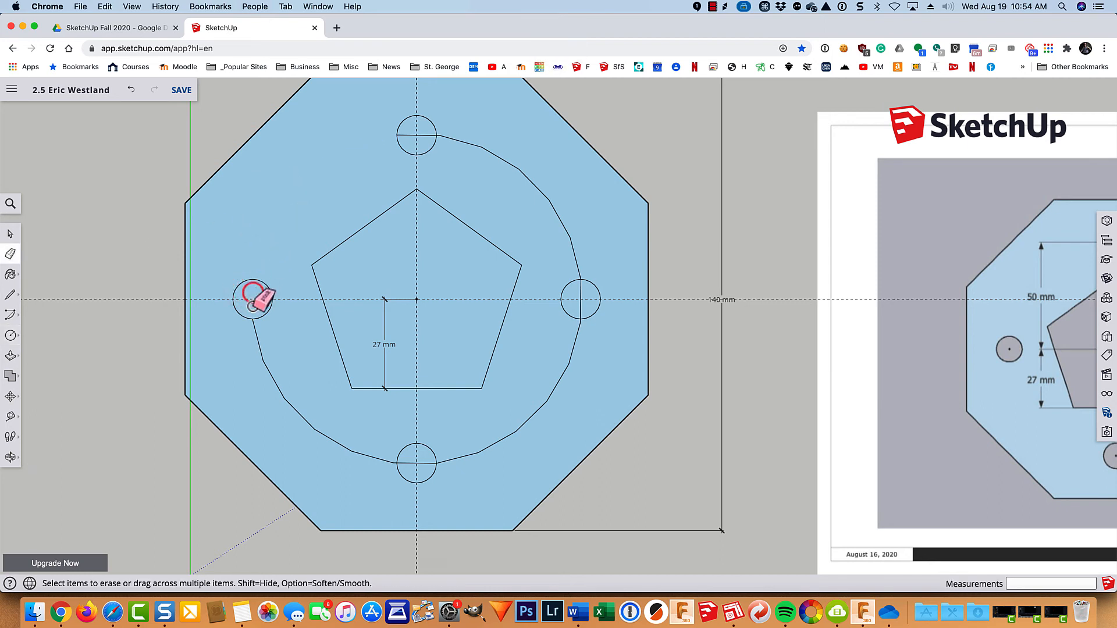
click(263, 338)
click(451, 451)
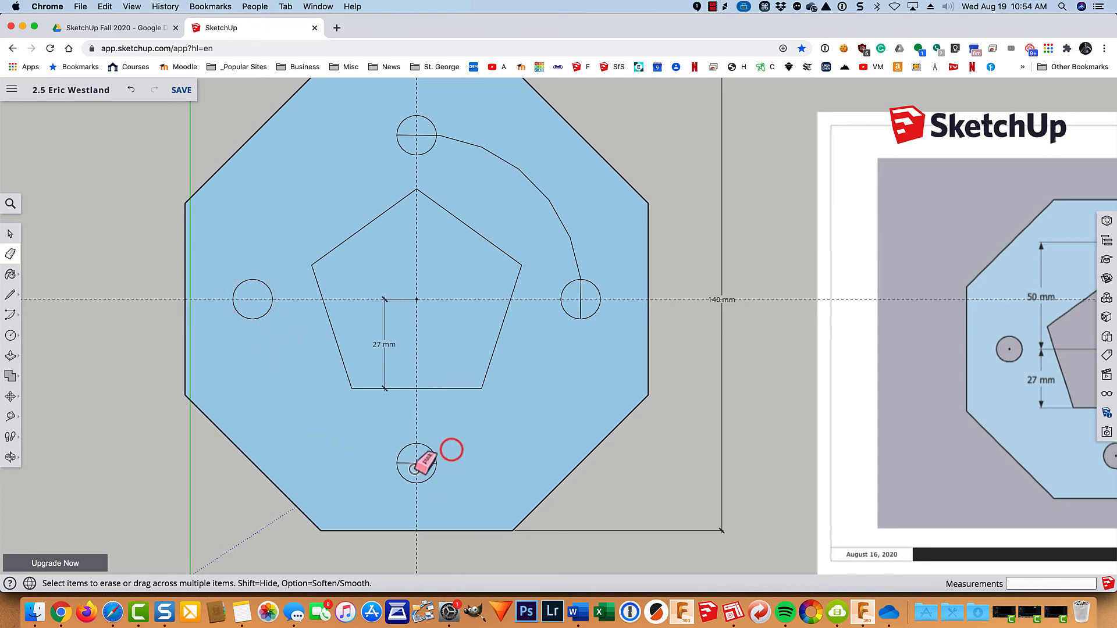
click(415, 463)
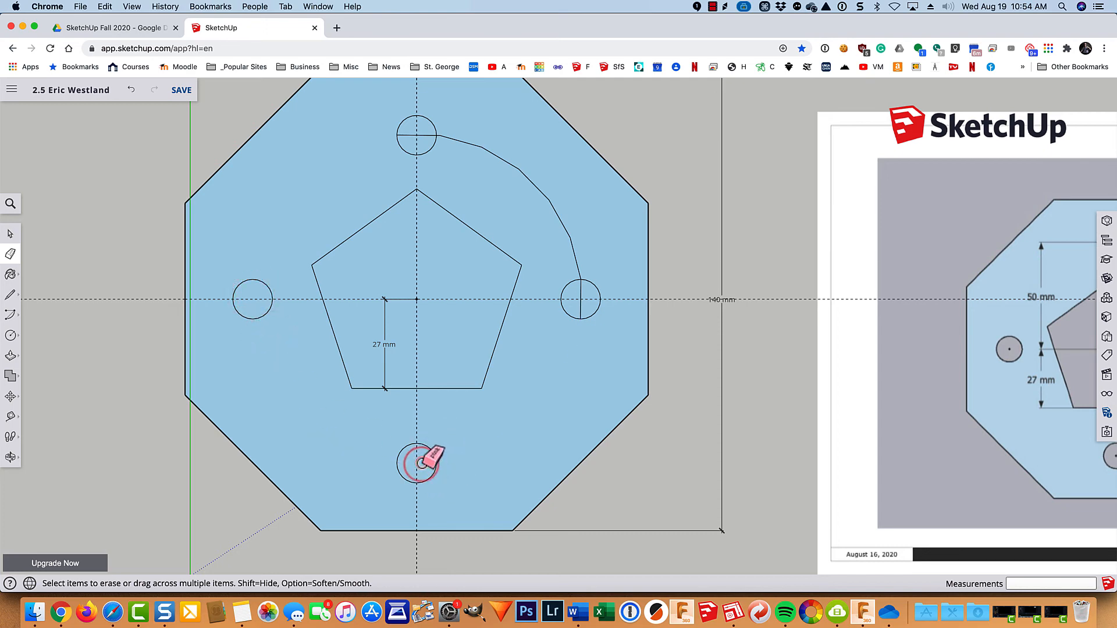
click(580, 291)
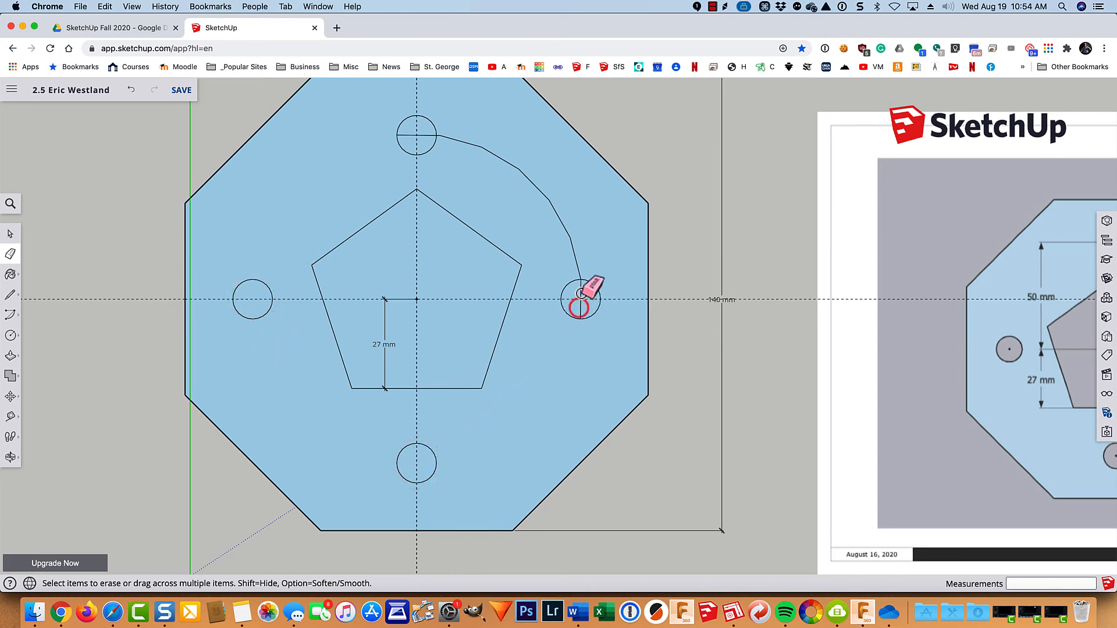
click(575, 235)
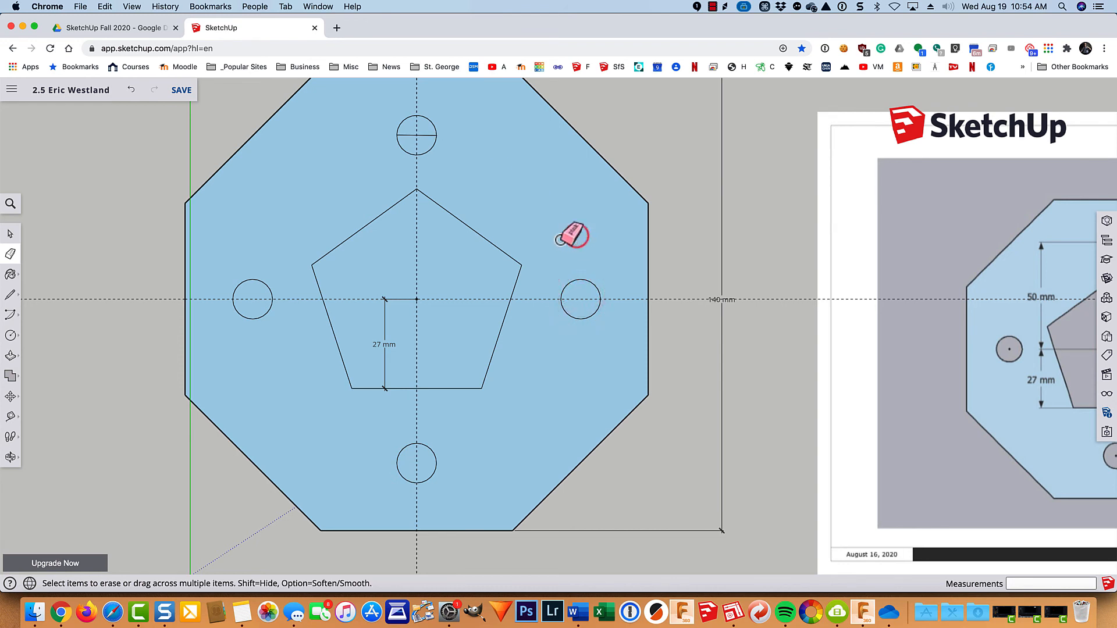
click(420, 132)
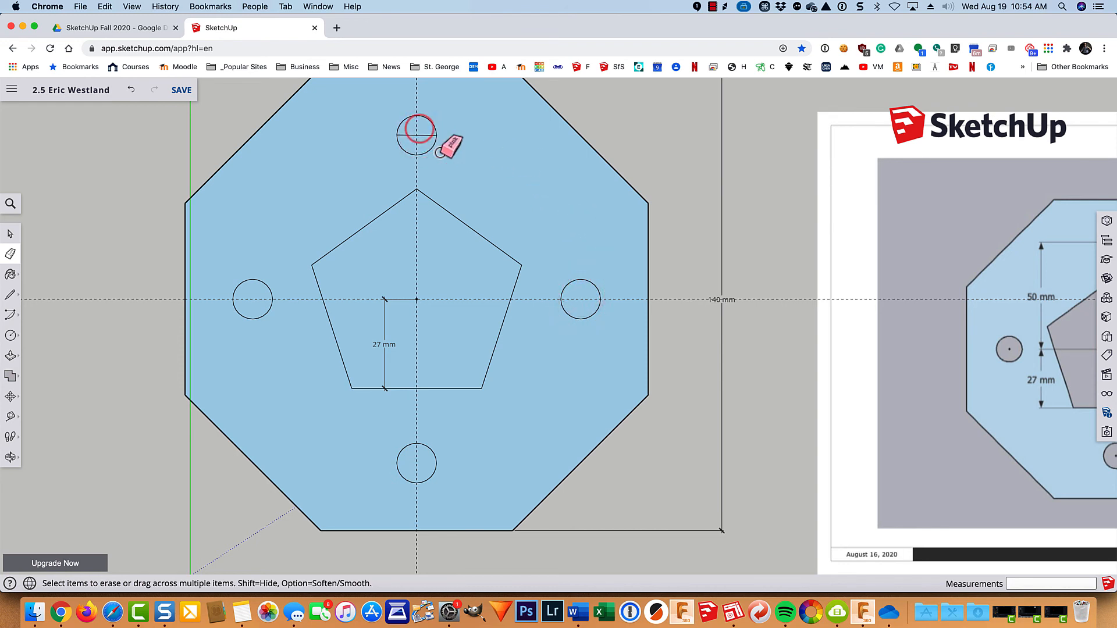
click(429, 135)
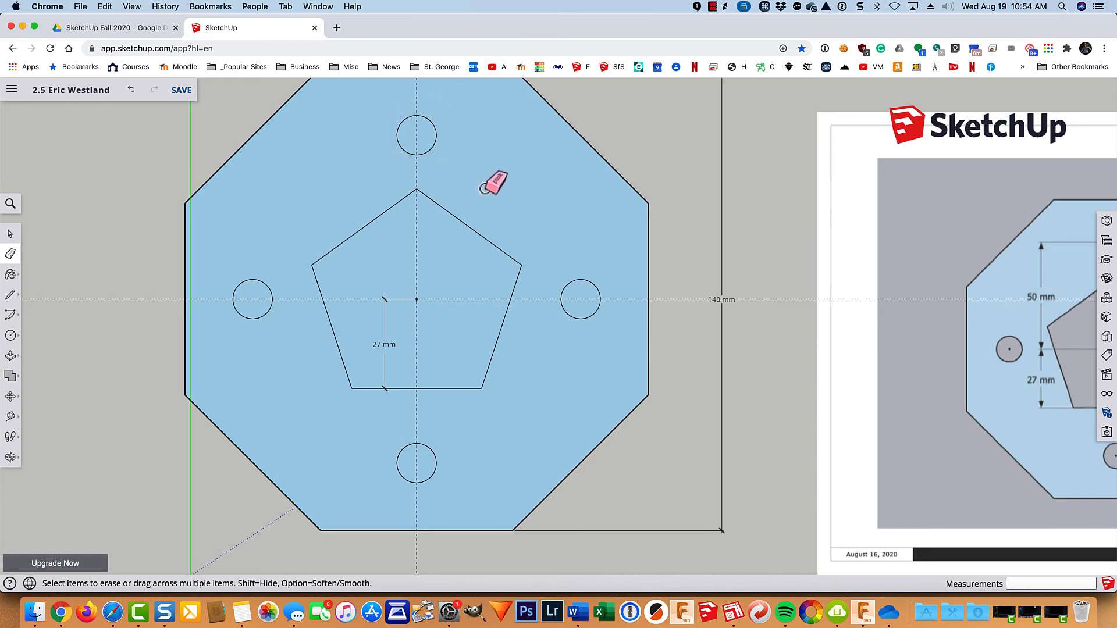
- Delete the faces inside the four small circles and the central pentagon to open them as cutouts
key(space)
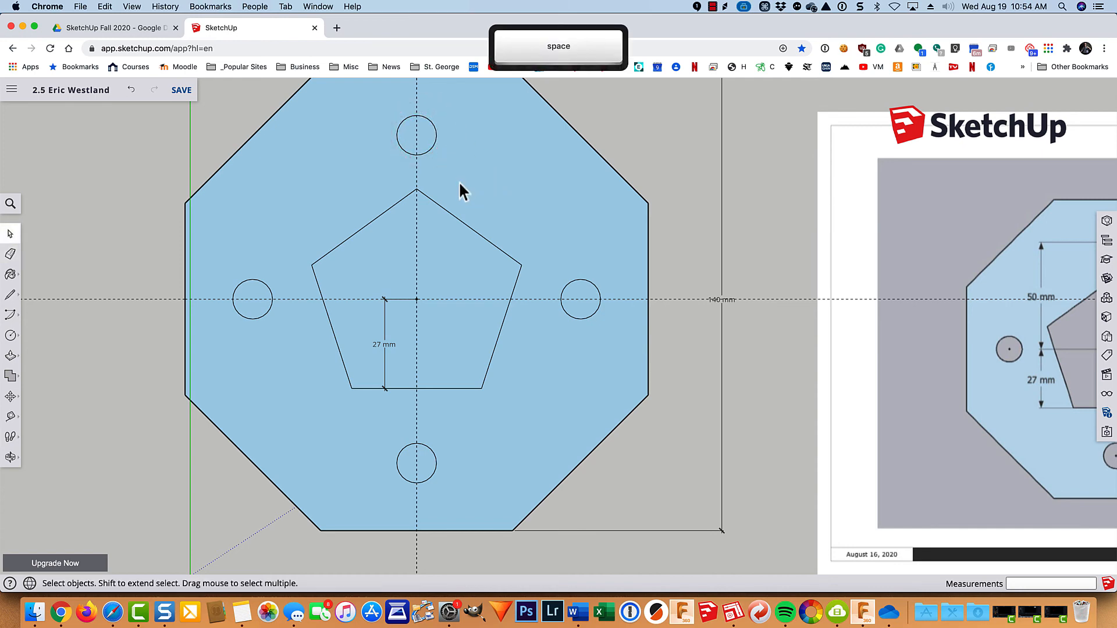
click(425, 140)
key(BackSpace)
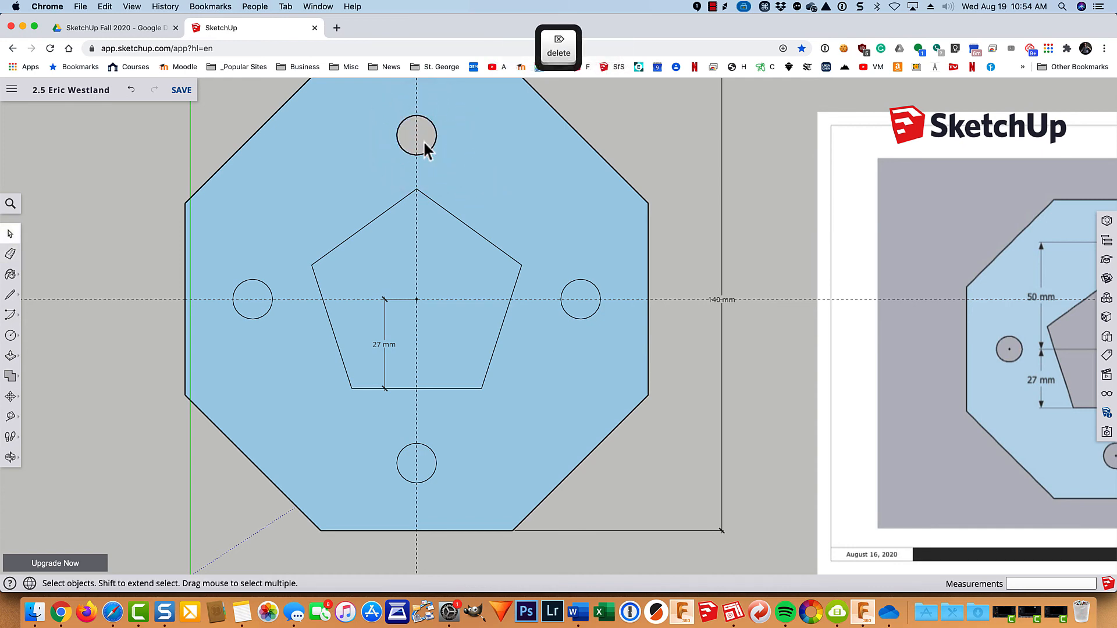
click(263, 302)
key(BackSpace)
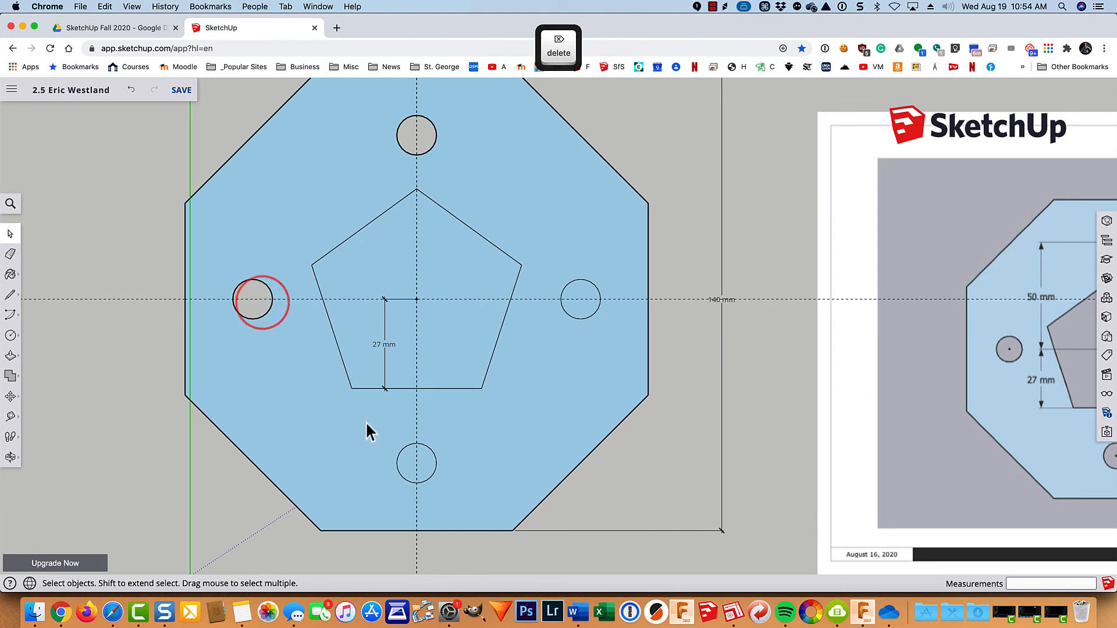
click(410, 465)
key(BackSpace)
click(580, 299)
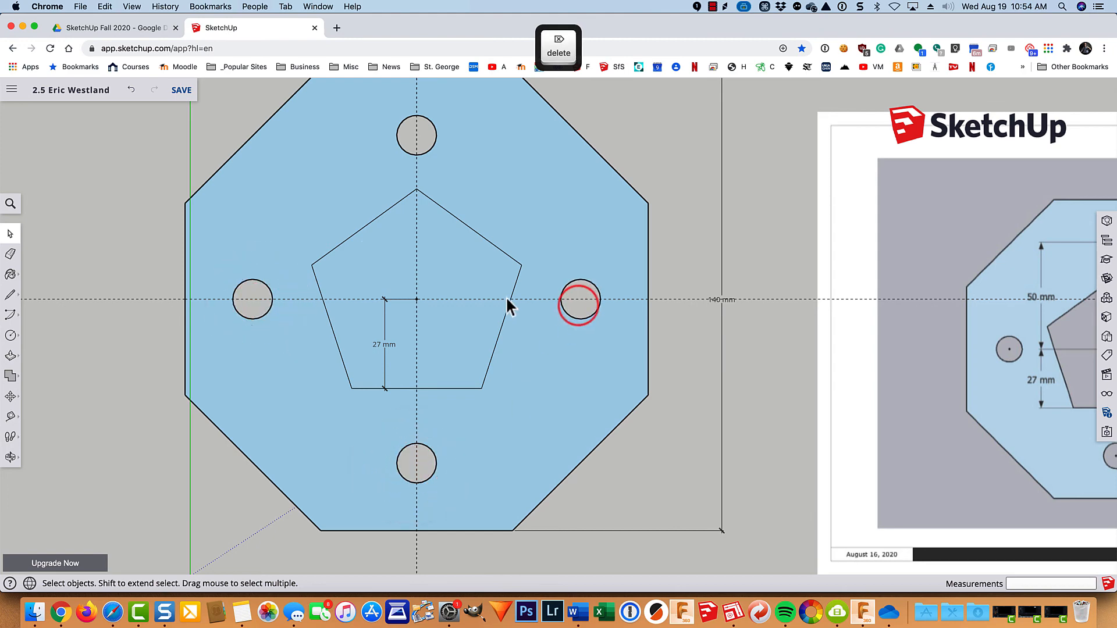
key(BackSpace)
click(452, 271)
key(BackSpace)
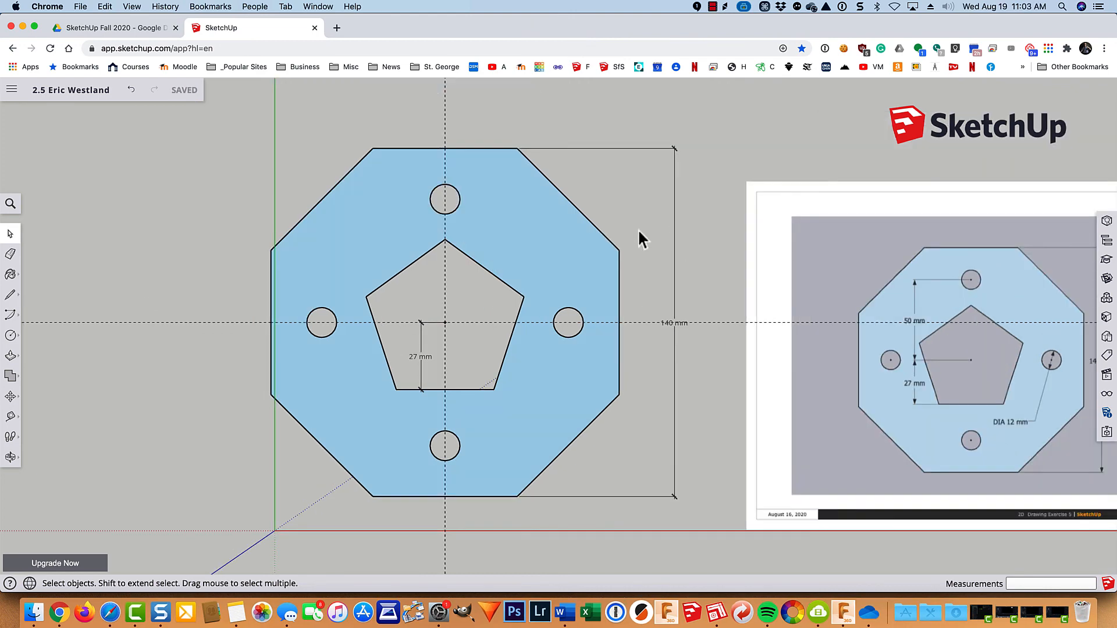
- Mark the center point of each of the four small circles with Find Center
right_click(453, 210)
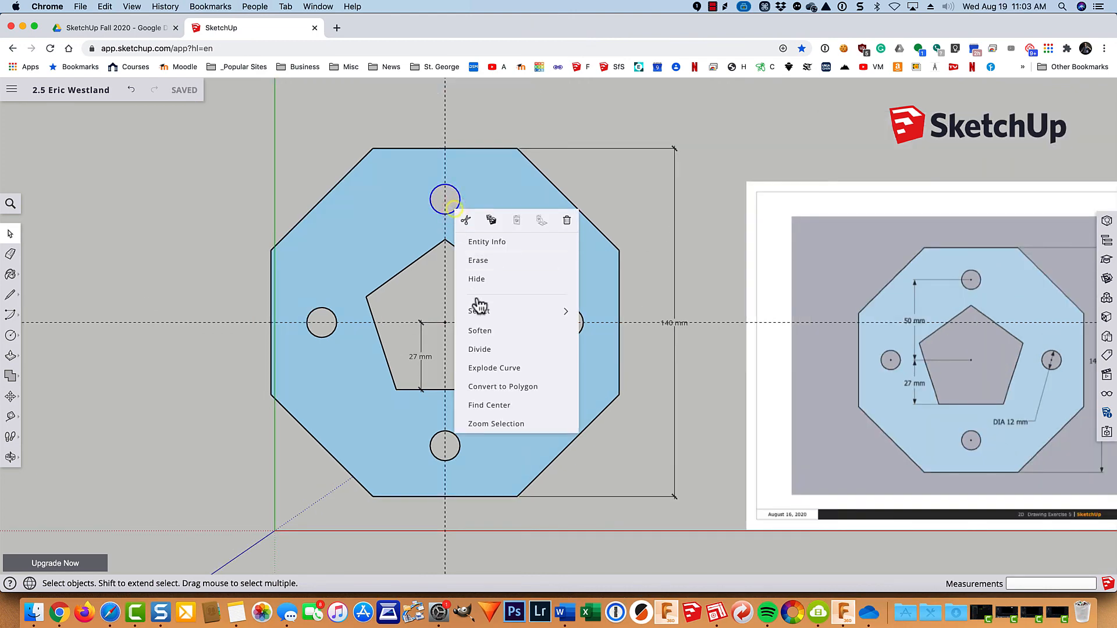
click(470, 402)
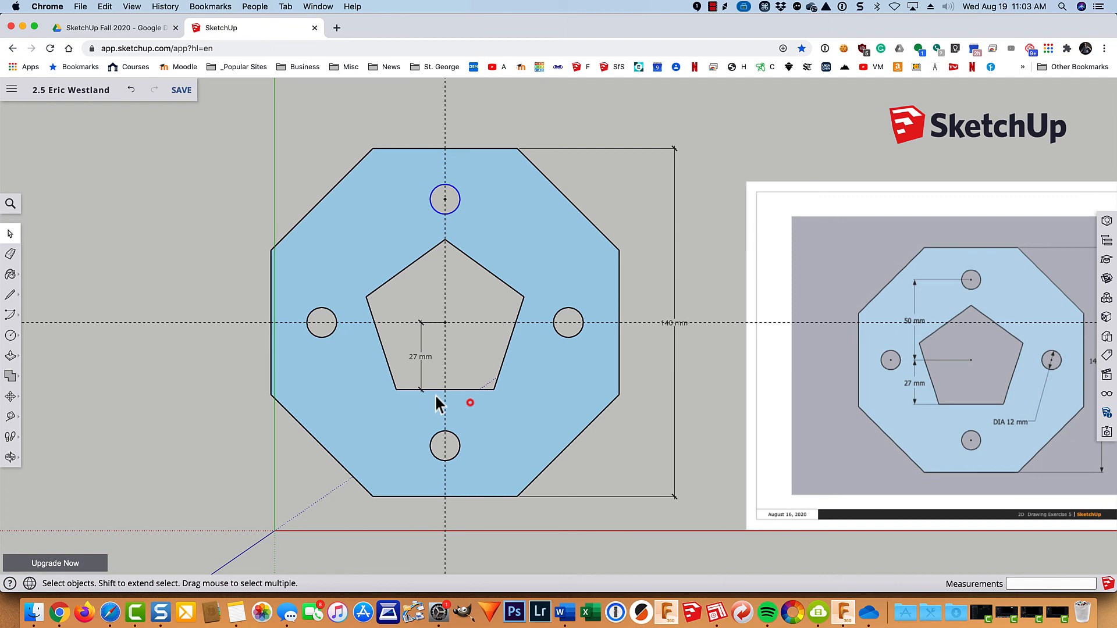
right_click(320, 338)
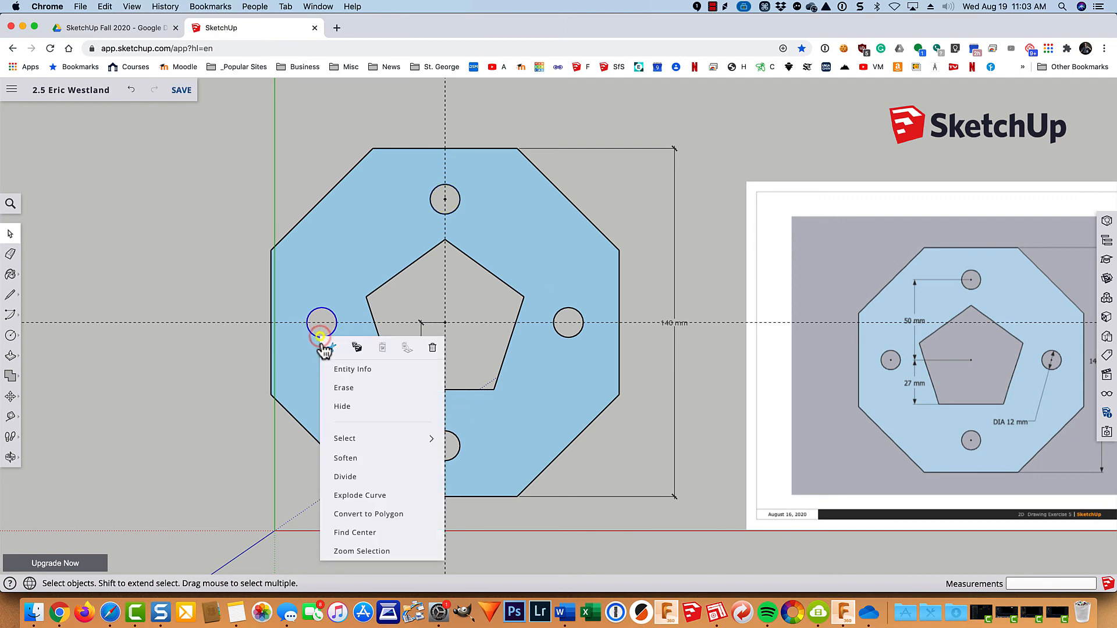
click(340, 534)
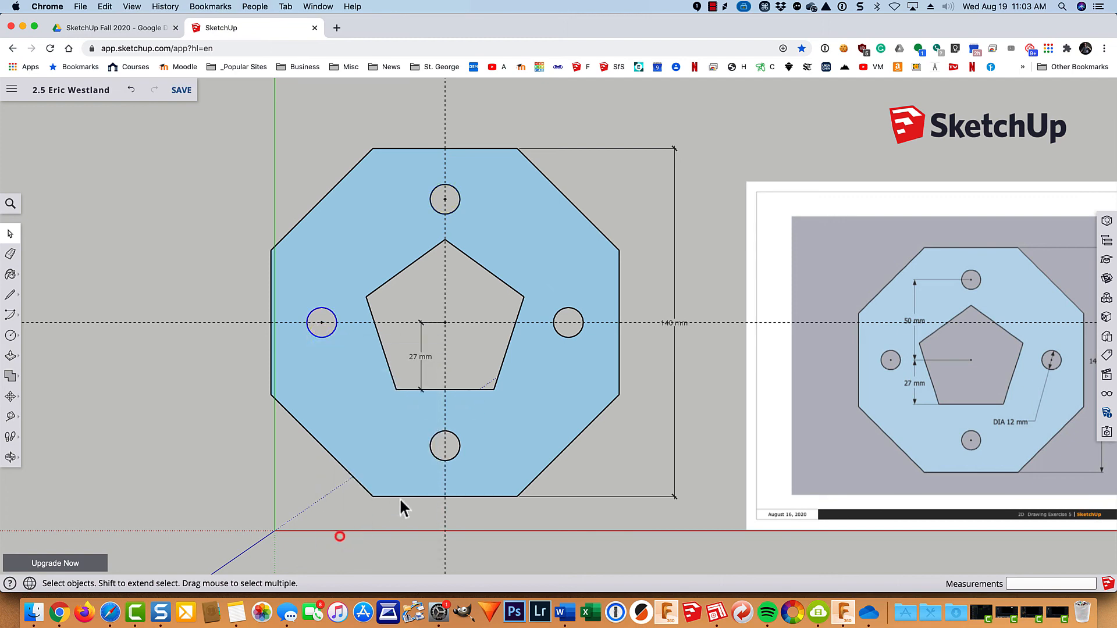
right_click(452, 456)
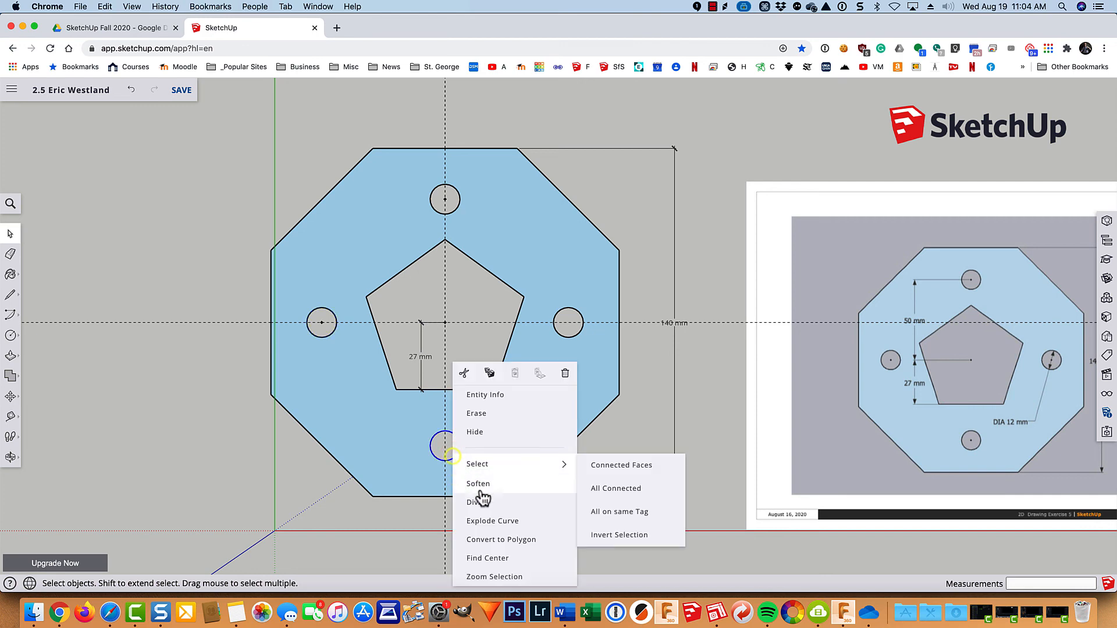
click(484, 558)
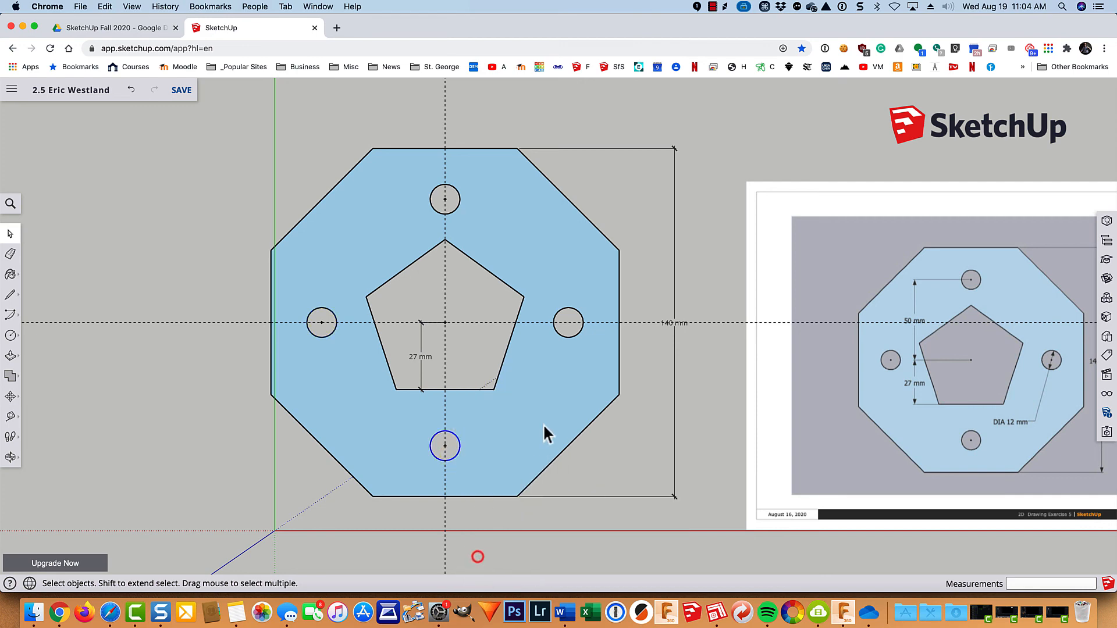
right_click(569, 338)
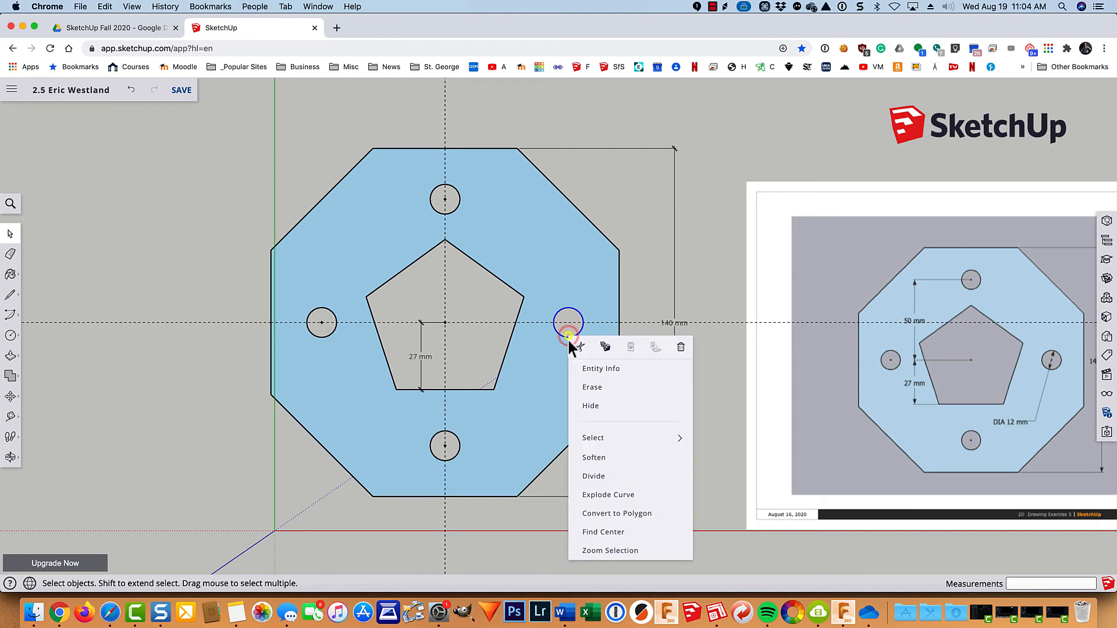
click(592, 531)
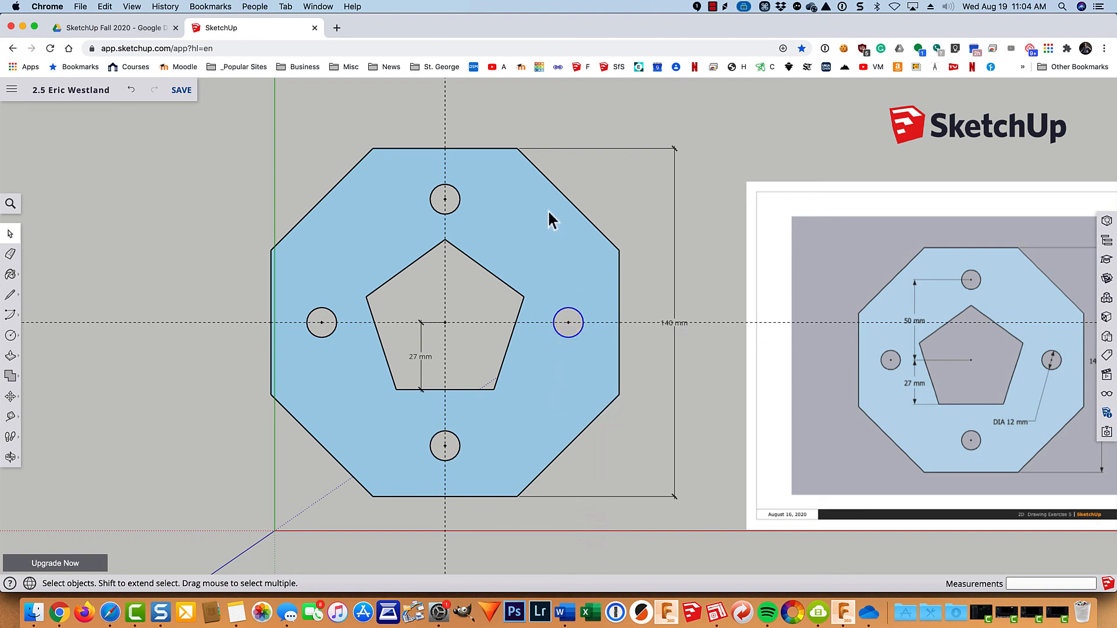
- Add a diameter dimension to the right hole, placing its label below and to the left of the hole
click(10, 415)
click(50, 381)
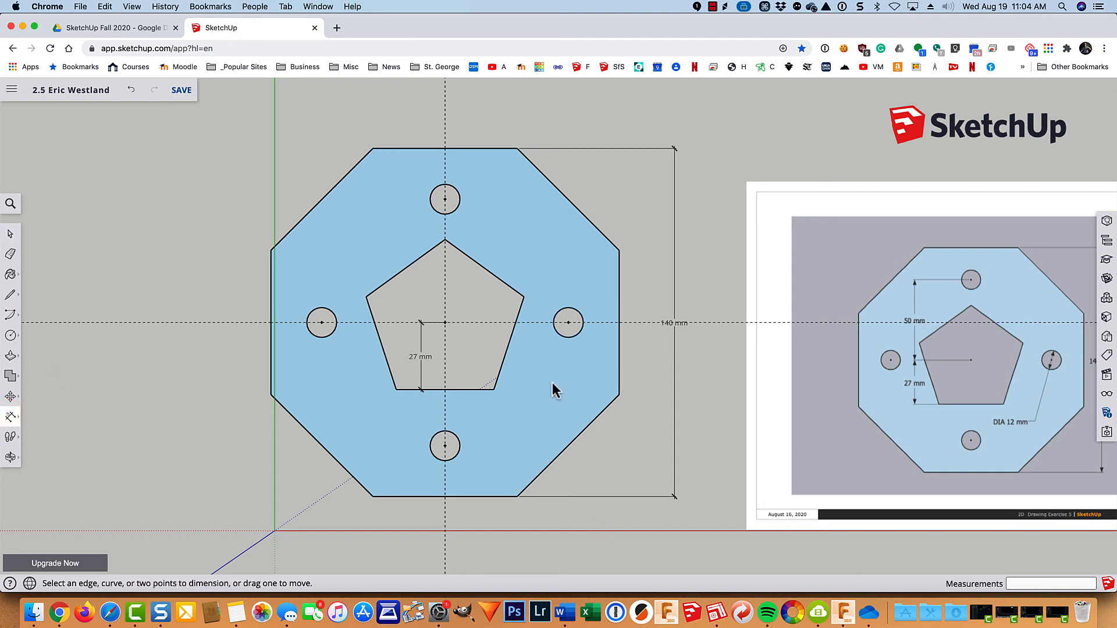
click(557, 333)
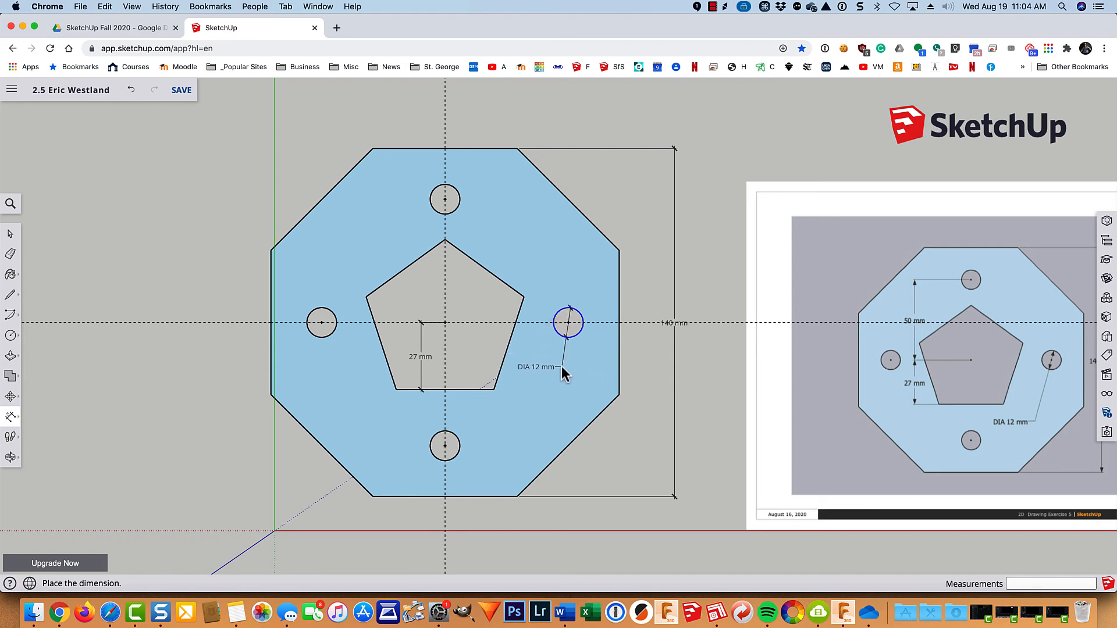
click(561, 366)
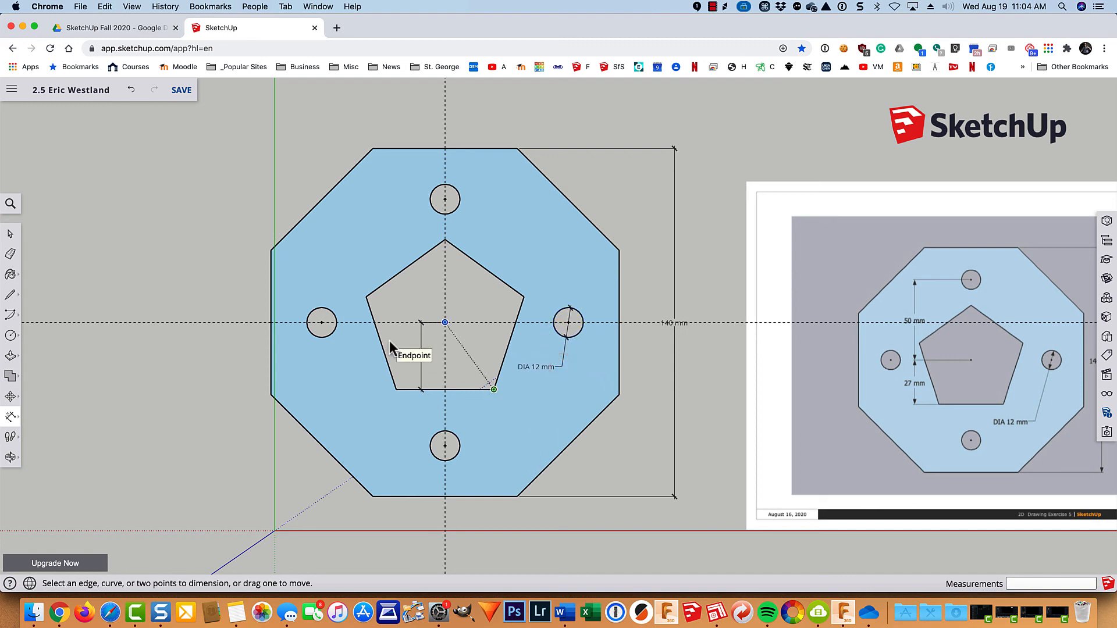
- Dimension from the octagon's center to the top hole's center, left of the pentagon, and move the 27 mm dimension into line below it
click(444, 322)
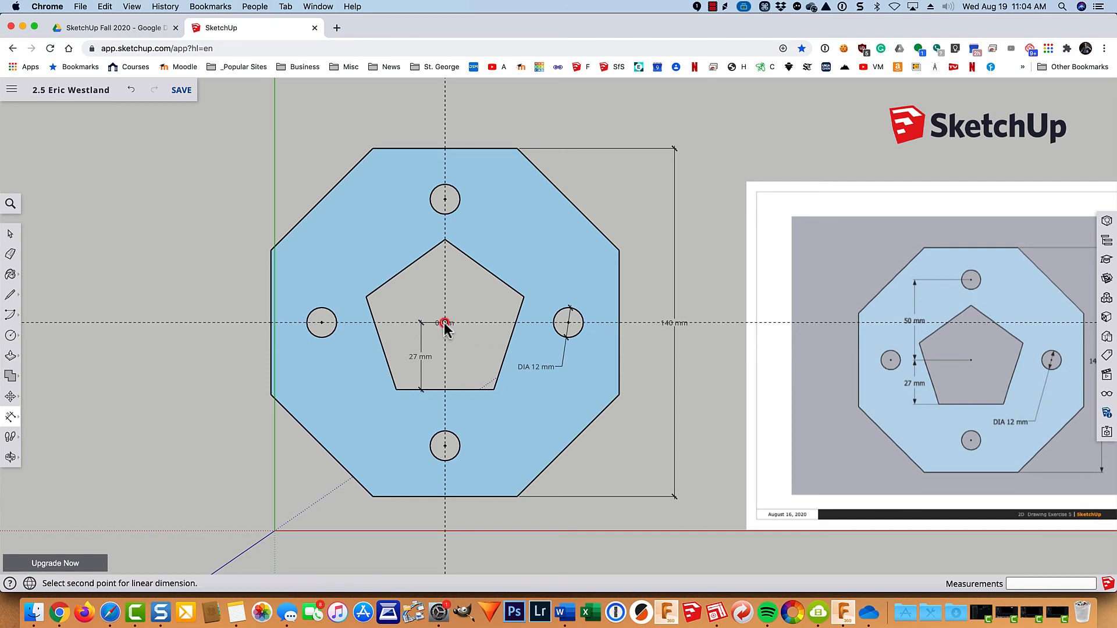
click(445, 200)
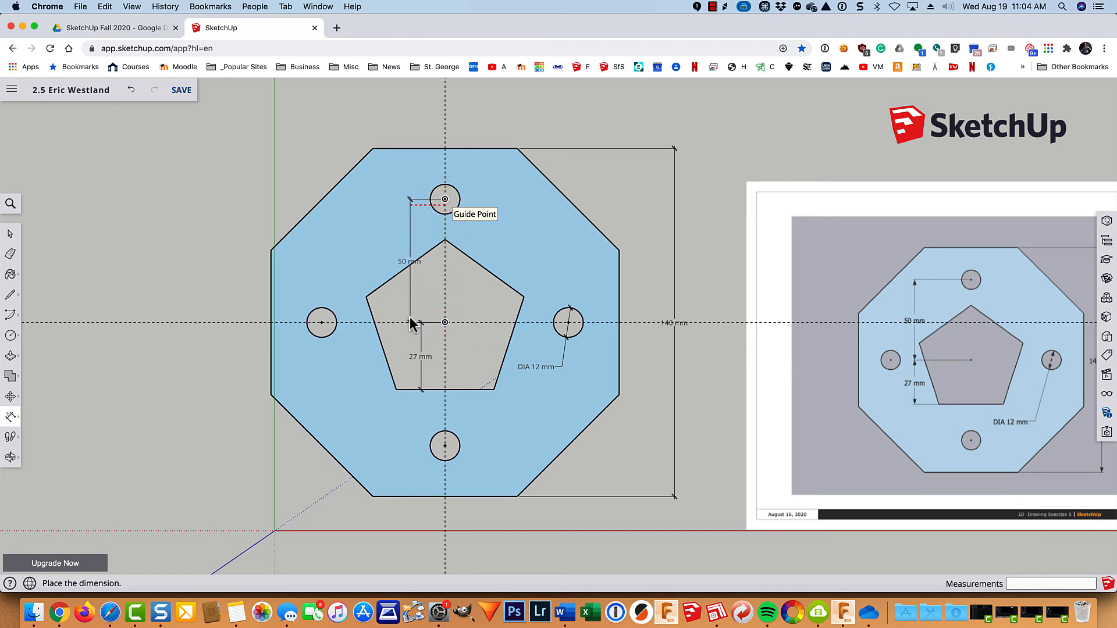
click(359, 314)
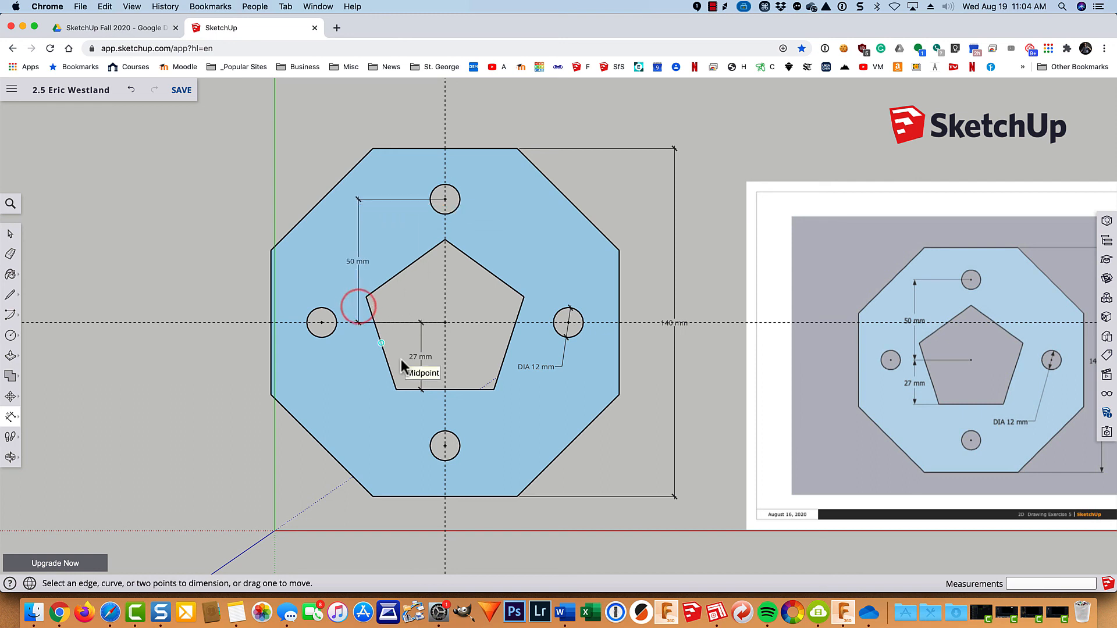
click(419, 356)
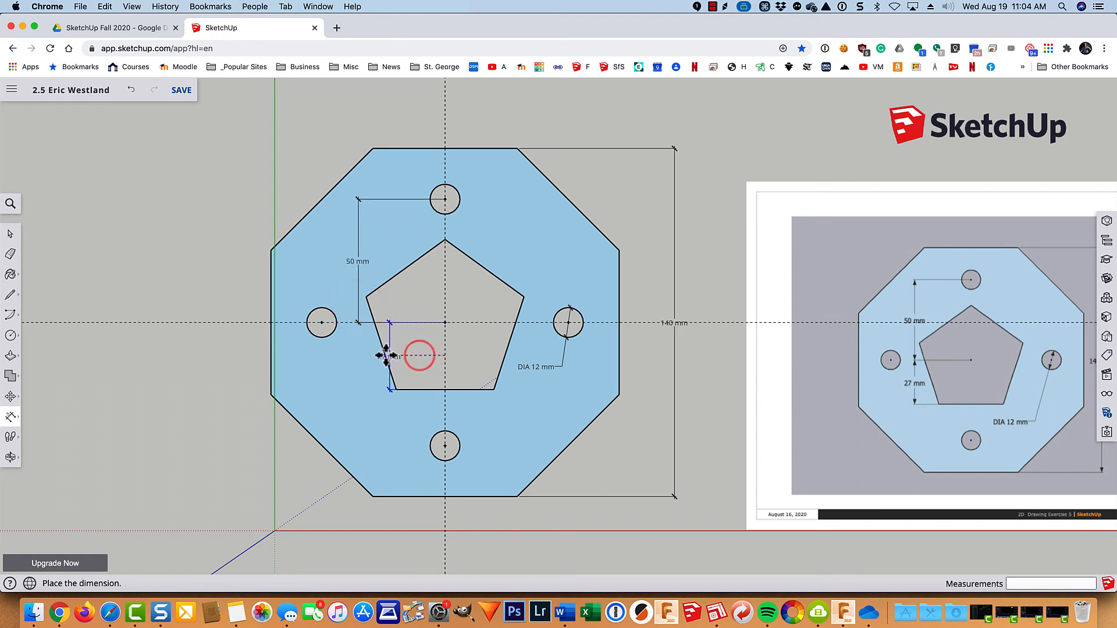
click(357, 356)
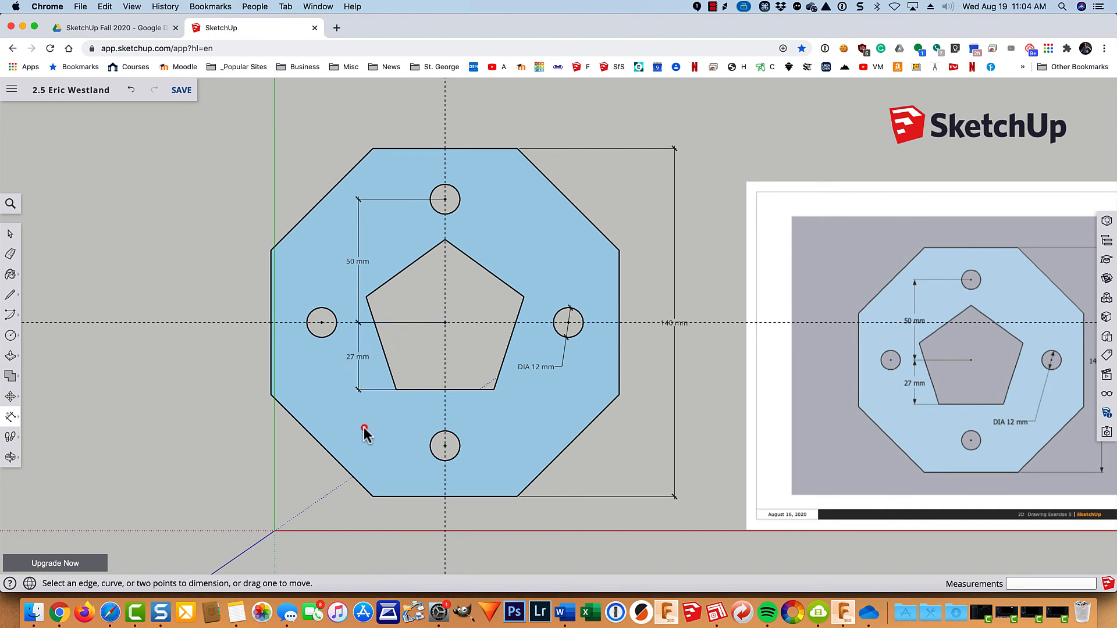